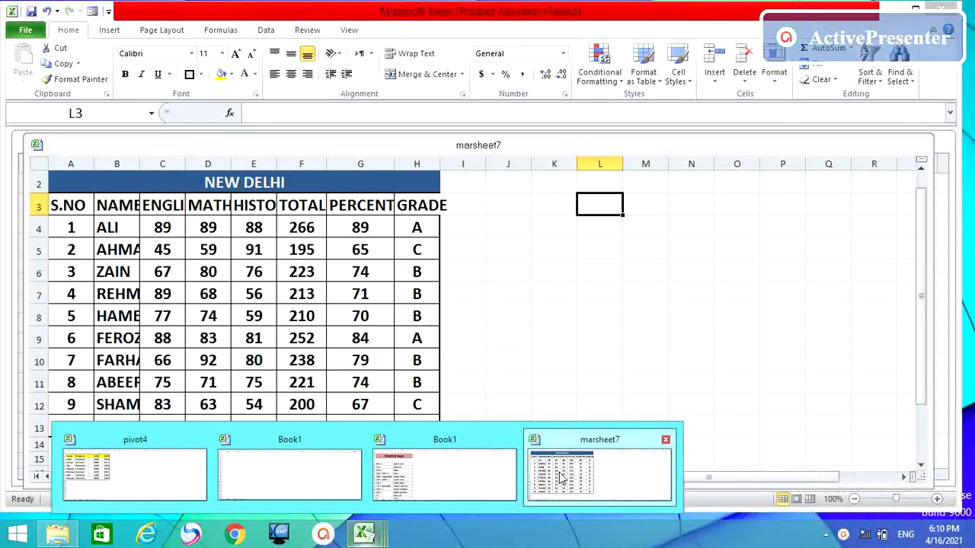
In the marsheet7 workbook, copy the NEW DELHI table A2:H13, paste it normally at K3, and delete the pasted cells
{"action": "left_click", "coordinate": [563, 478]}
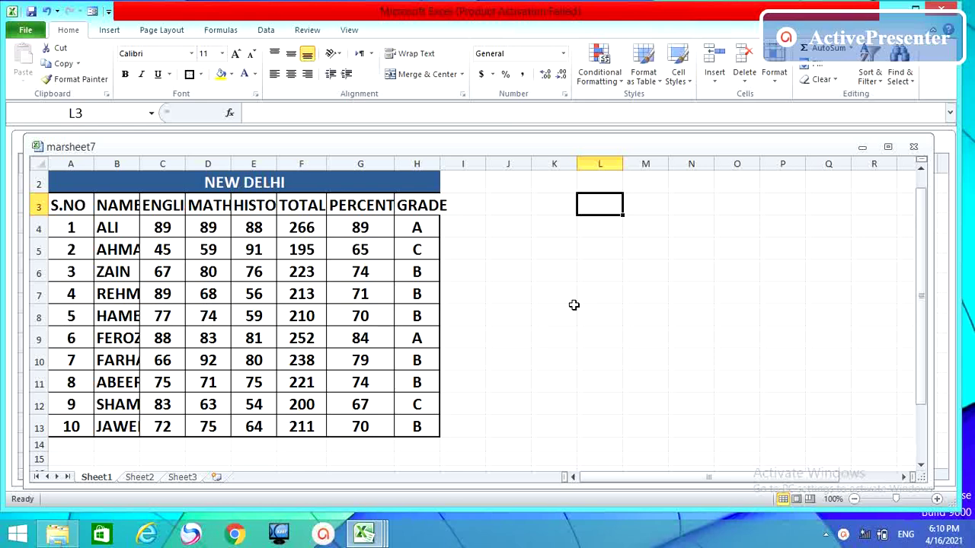
{"action": "left_click_drag", "start_coordinate": [76, 179], "coordinate": [174, 409]}
{"action": "key", "text": "ctrl+c"}
{"action": "left_click", "coordinate": [541, 199]}
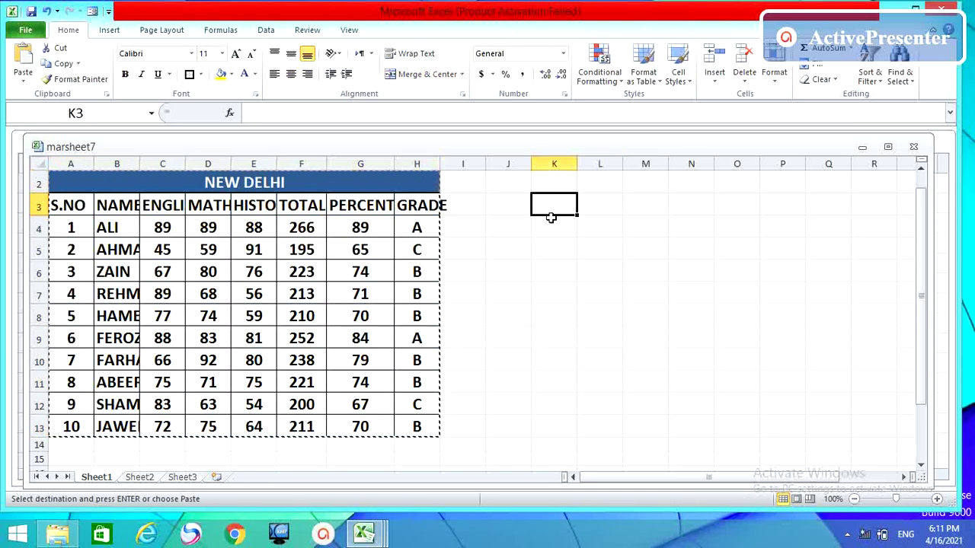
{"action": "key", "text": "Return"}
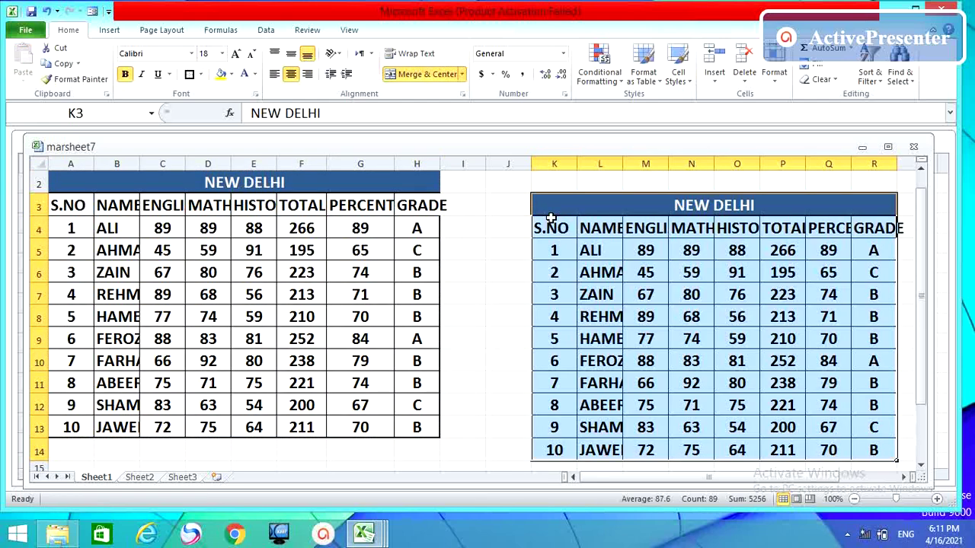
{"action": "left_click", "coordinate": [744, 55]}
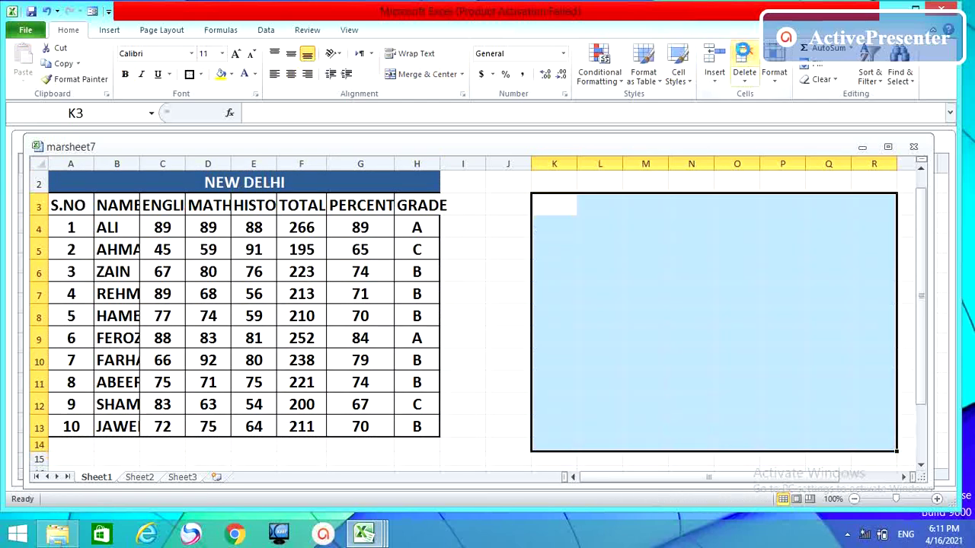
{"action": "left_click", "coordinate": [496, 202]}
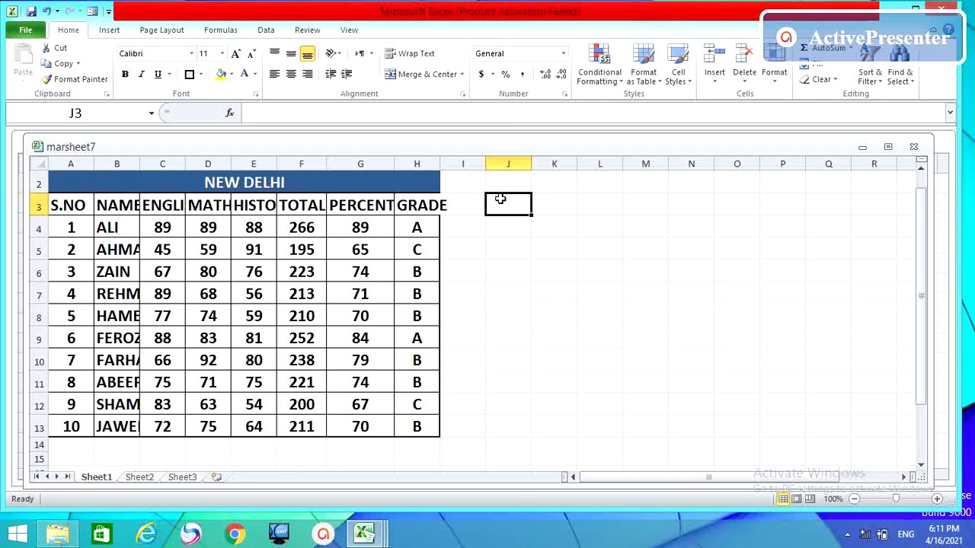
Copy the NEW DELHI table A2:H13 to K3 using Paste Special with All, and delete the pasted cells
{"action": "left_click", "coordinate": [65, 177]}
{"action": "left_click_drag", "start_coordinate": [65, 176], "coordinate": [116, 417]}
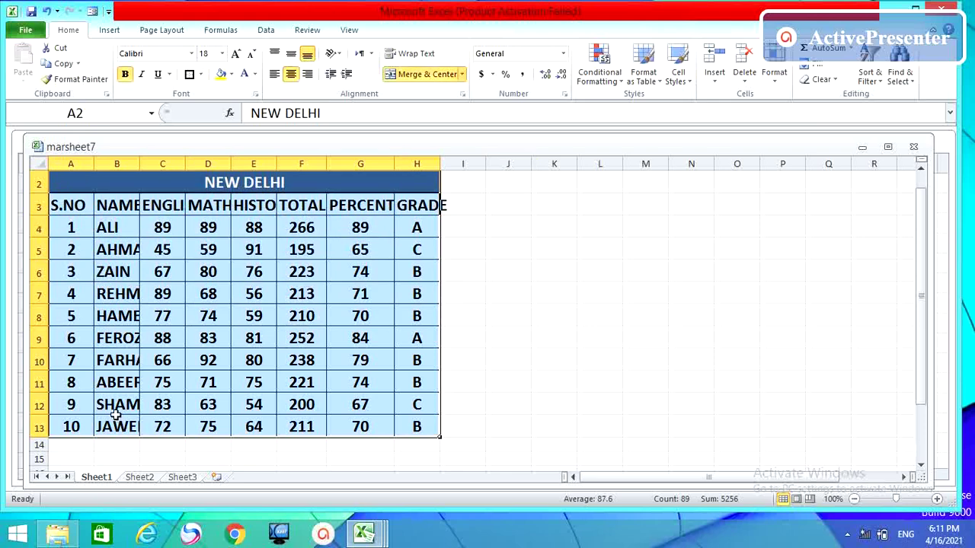
{"action": "key", "text": "ctrl+c"}
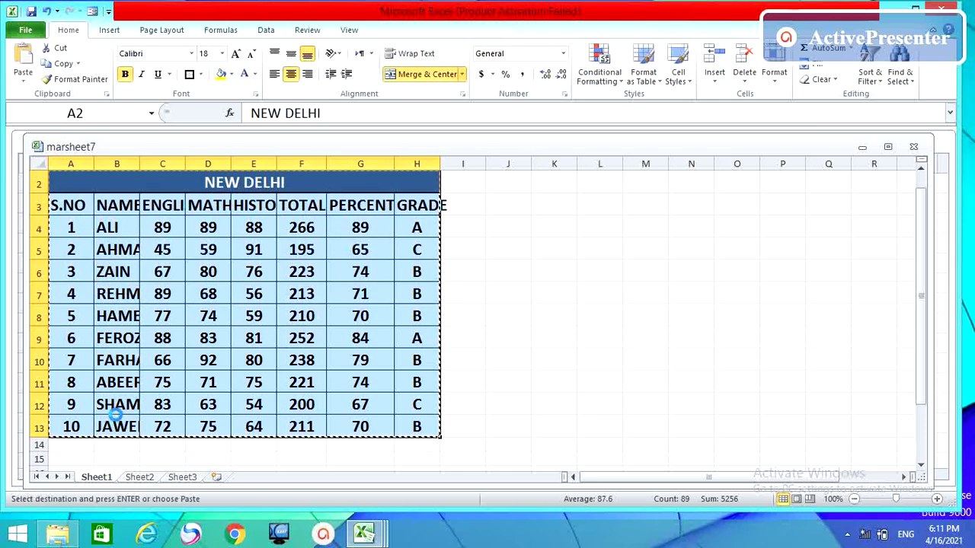
{"action": "left_click", "coordinate": [561, 202]}
{"action": "right_click", "coordinate": [561, 202]}
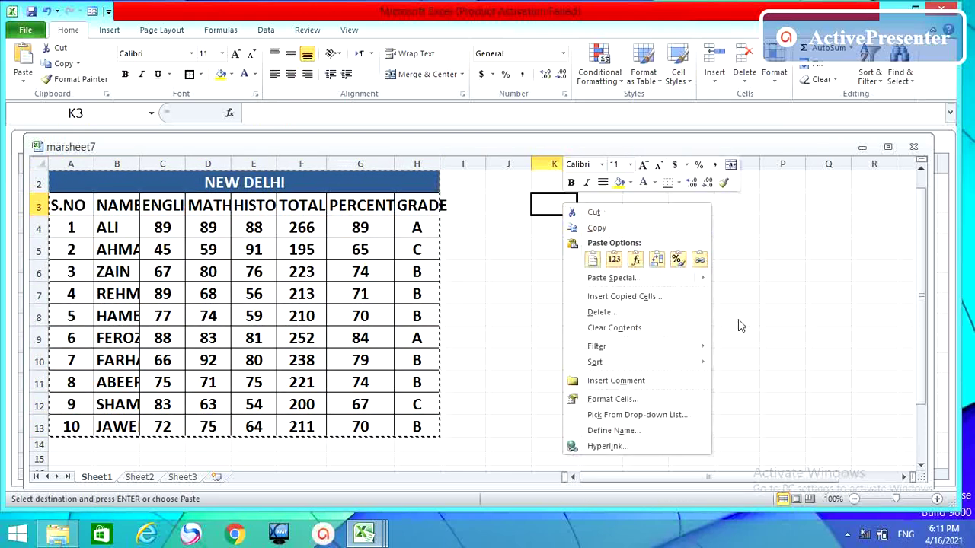
{"action": "mouse_move", "coordinate": [613, 278]}
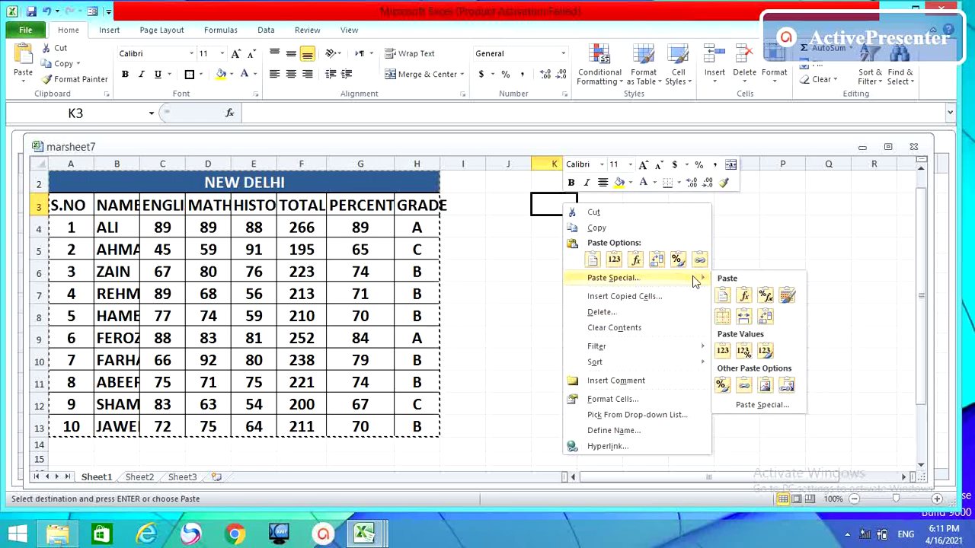
{"action": "left_click", "coordinate": [746, 404]}
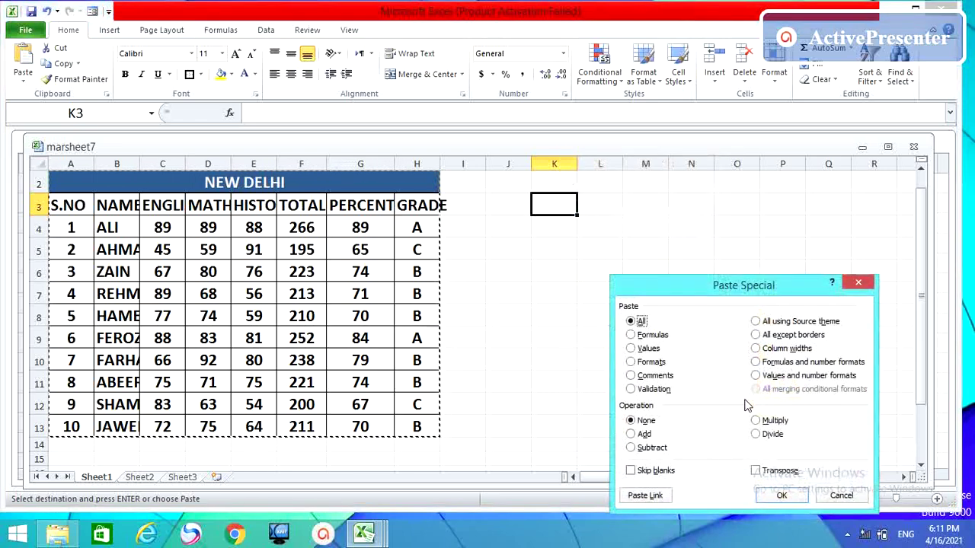
{"action": "left_click_drag", "start_coordinate": [689, 289], "coordinate": [670, 194]}
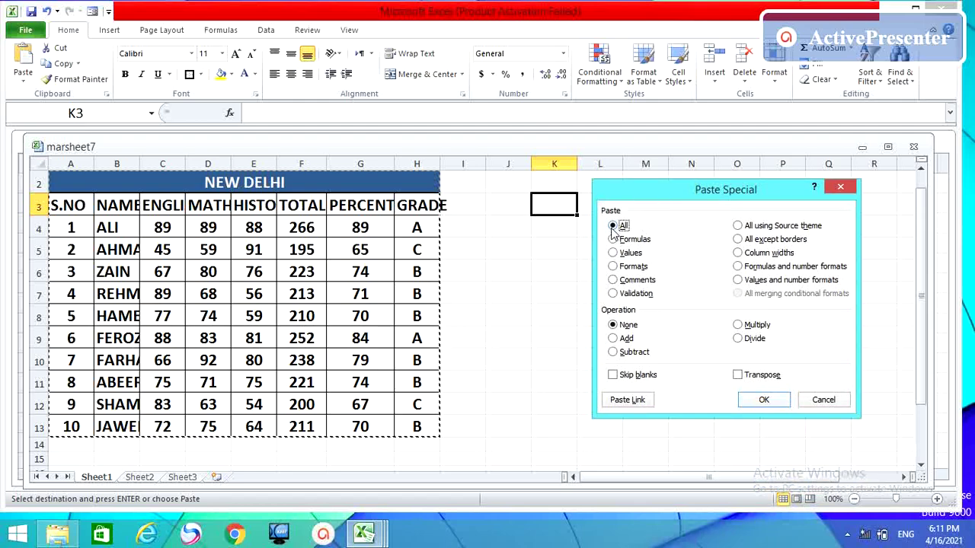
{"action": "left_click", "coordinate": [764, 402]}
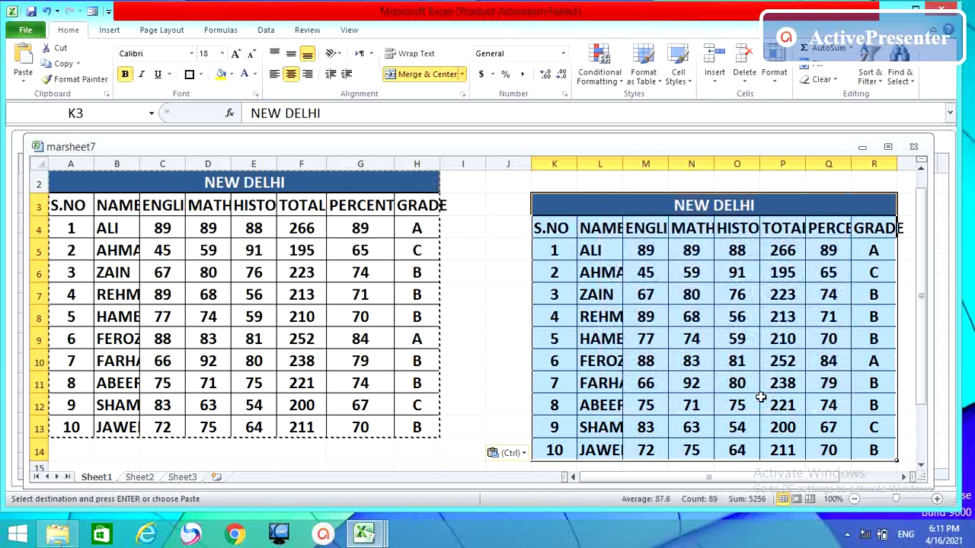
{"action": "left_click", "coordinate": [742, 61]}
Copy the NEW DELHI table A2:H13 to K2 using Paste Special with Formulas, and delete the pasted cells
{"action": "left_click_drag", "start_coordinate": [76, 183], "coordinate": [180, 434]}
{"action": "key", "text": "ctrl+c"}
{"action": "left_click", "coordinate": [559, 186]}
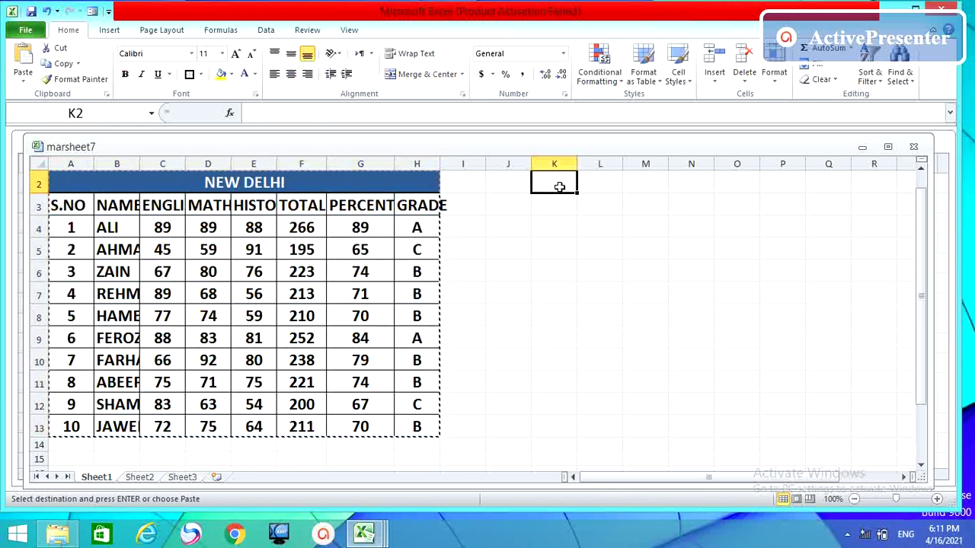
{"action": "right_click", "coordinate": [559, 184]}
{"action": "mouse_move", "coordinate": [686, 262]}
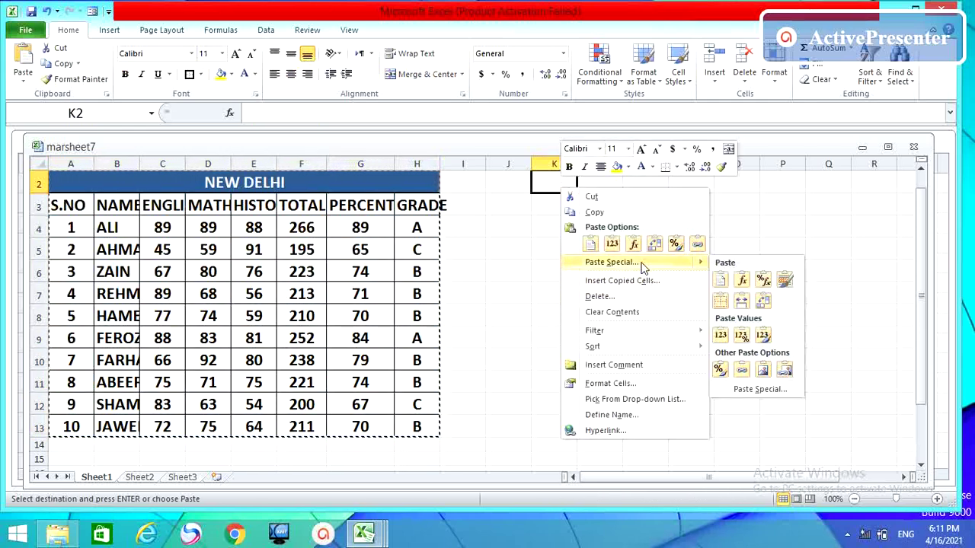
{"action": "left_click", "coordinate": [743, 389]}
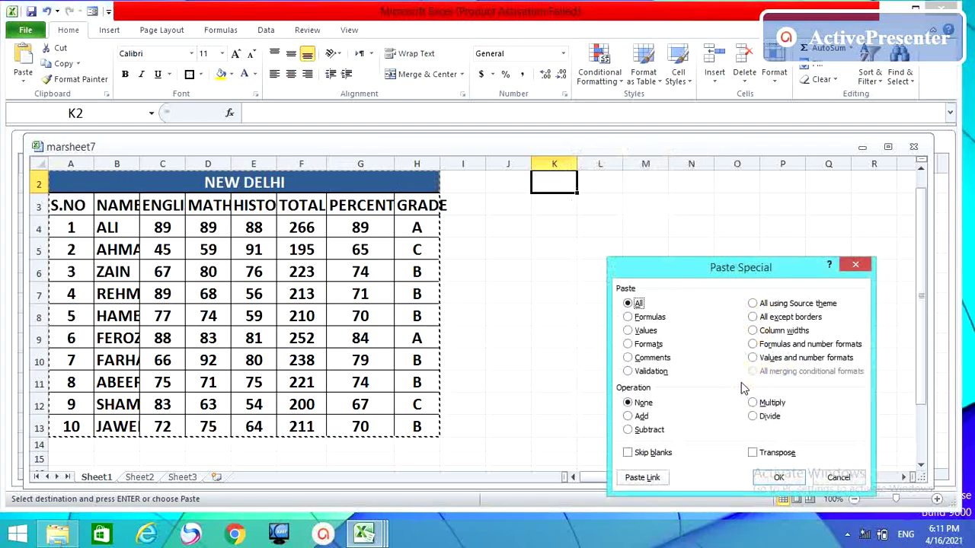
{"action": "left_click", "coordinate": [629, 318]}
{"action": "left_click", "coordinate": [765, 479]}
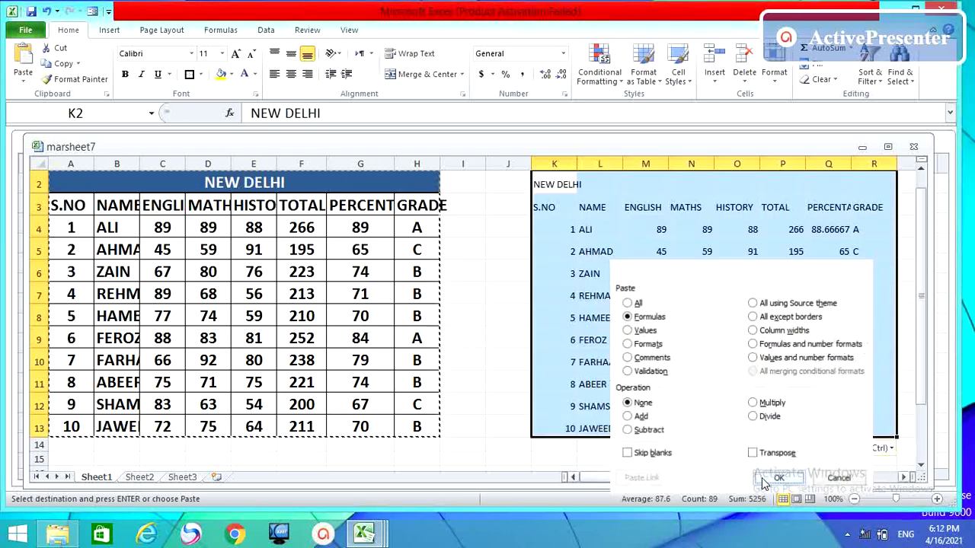
{"action": "left_click", "coordinate": [500, 293]}
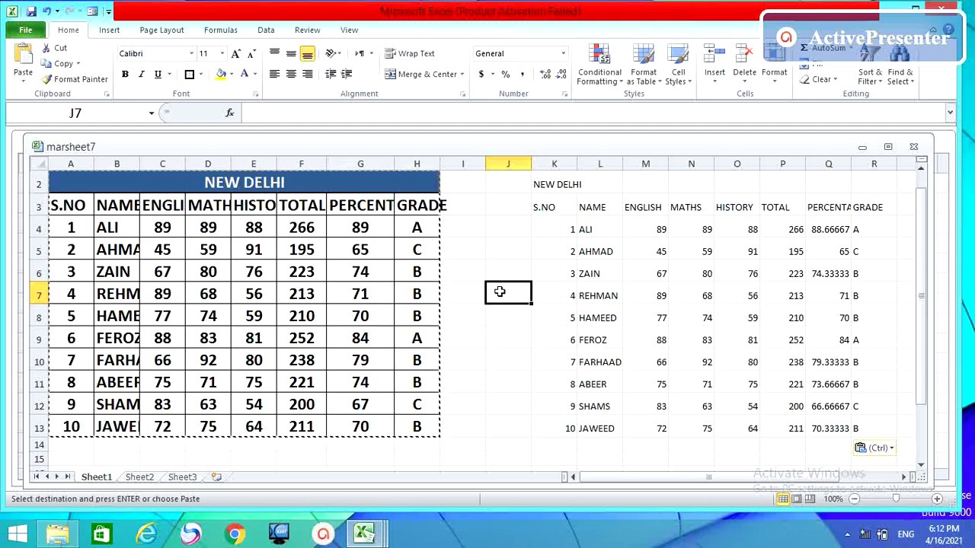
{"action": "left_click_drag", "start_coordinate": [550, 183], "coordinate": [851, 419]}
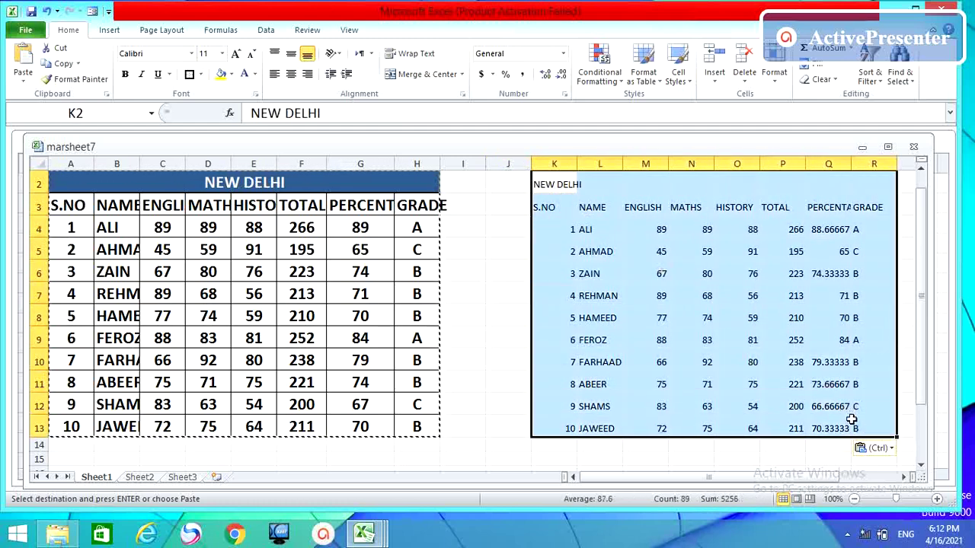
{"action": "left_click", "coordinate": [745, 54]}
{"action": "left_click_drag", "start_coordinate": [61, 176], "coordinate": [99, 374]}
{"action": "left_click", "coordinate": [506, 214]}
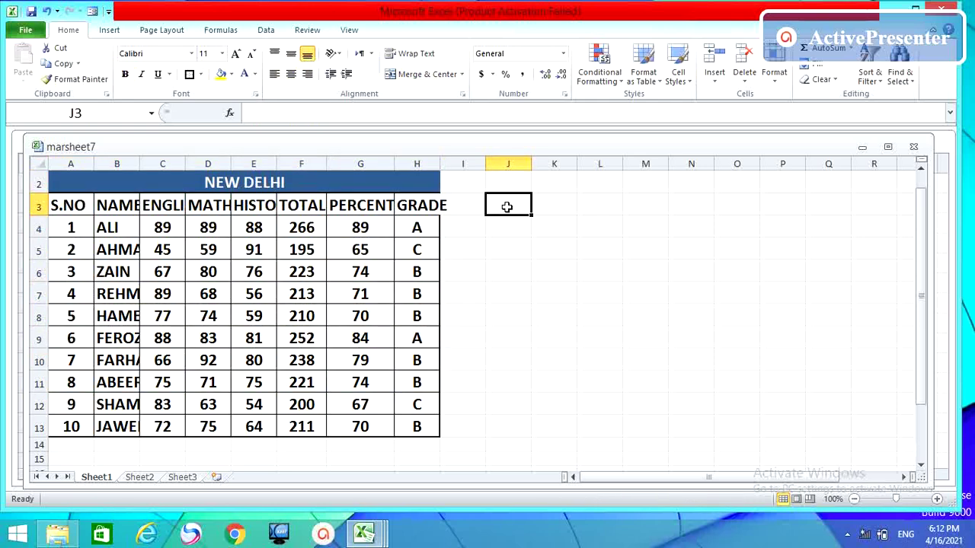
{"action": "right_click", "coordinate": [505, 215]}
{"action": "left_click", "coordinate": [714, 249]}
{"action": "left_click_drag", "start_coordinate": [120, 200], "coordinate": [432, 428]}
{"action": "key", "text": "ctrl+c"}
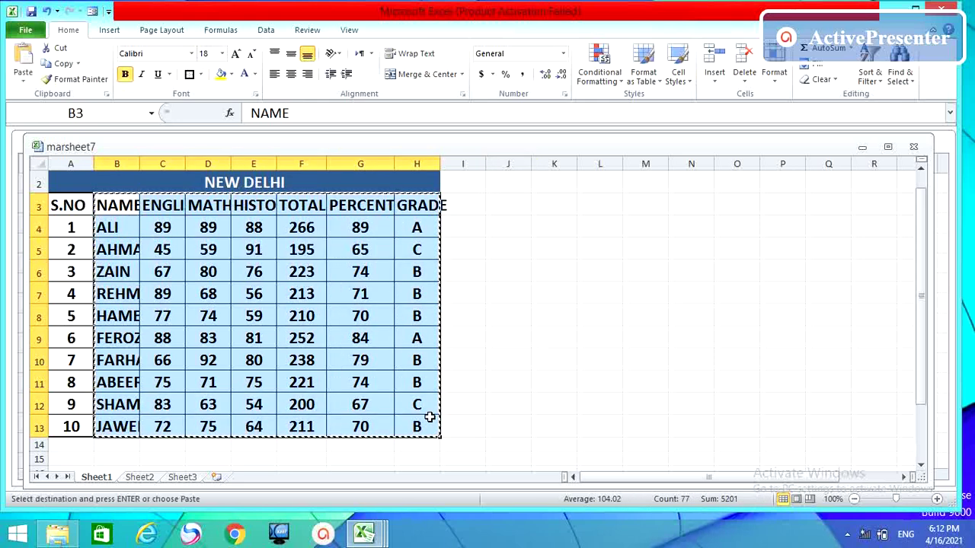
{"action": "left_click", "coordinate": [637, 214]}
{"action": "right_click", "coordinate": [635, 210]}
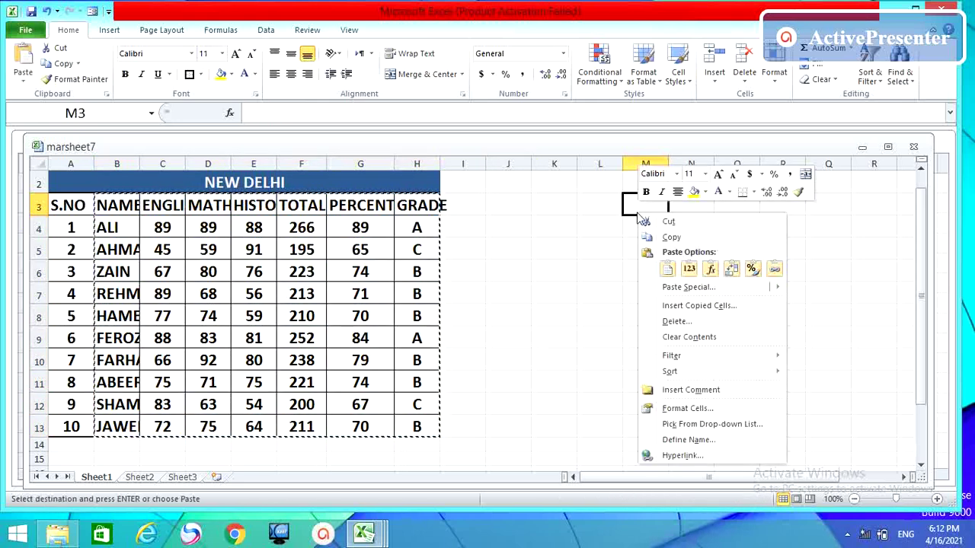
{"action": "mouse_move", "coordinate": [716, 290]}
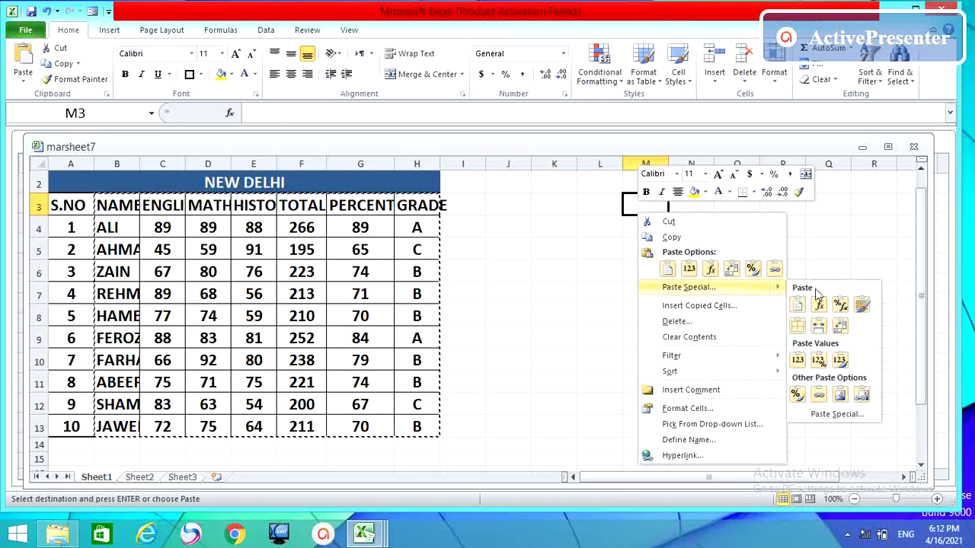
{"action": "left_click", "coordinate": [836, 414]}
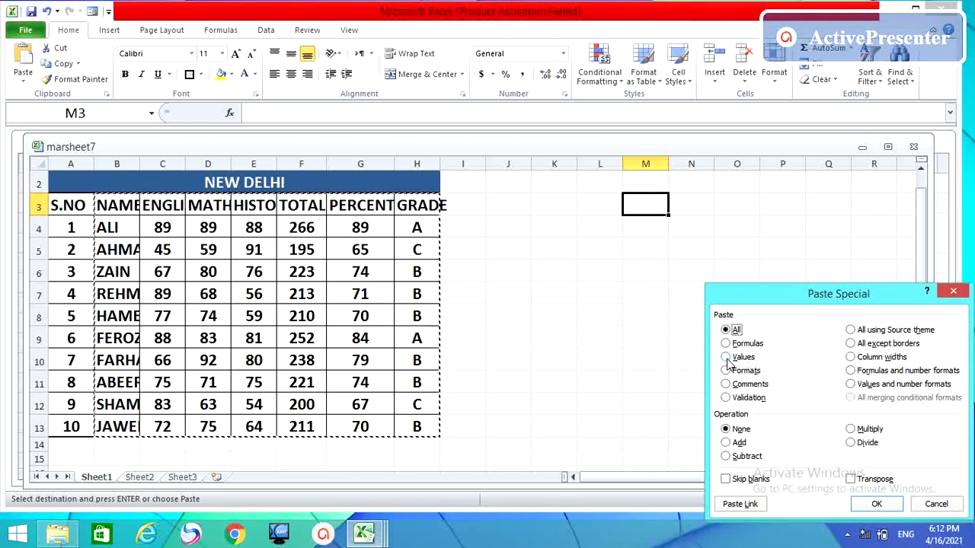
{"action": "left_click", "coordinate": [953, 291]}
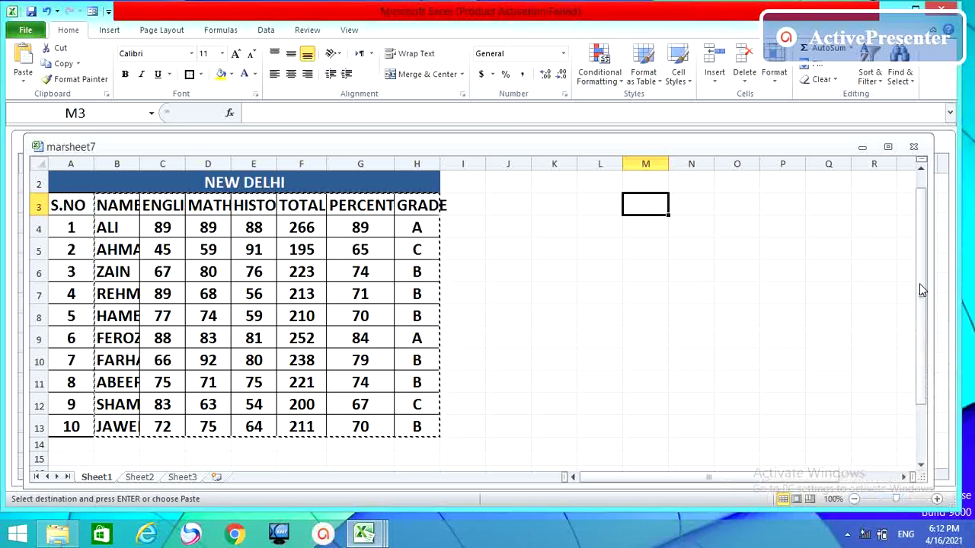
{"action": "left_click", "coordinate": [99, 198]}
{"action": "key", "text": "ctrl+shift+End"}
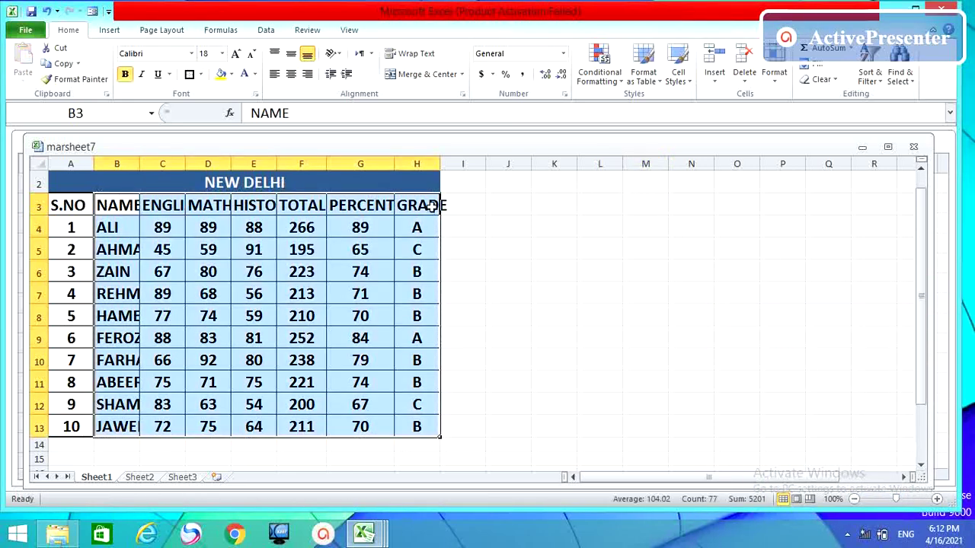
{"action": "left_click", "coordinate": [524, 247]}
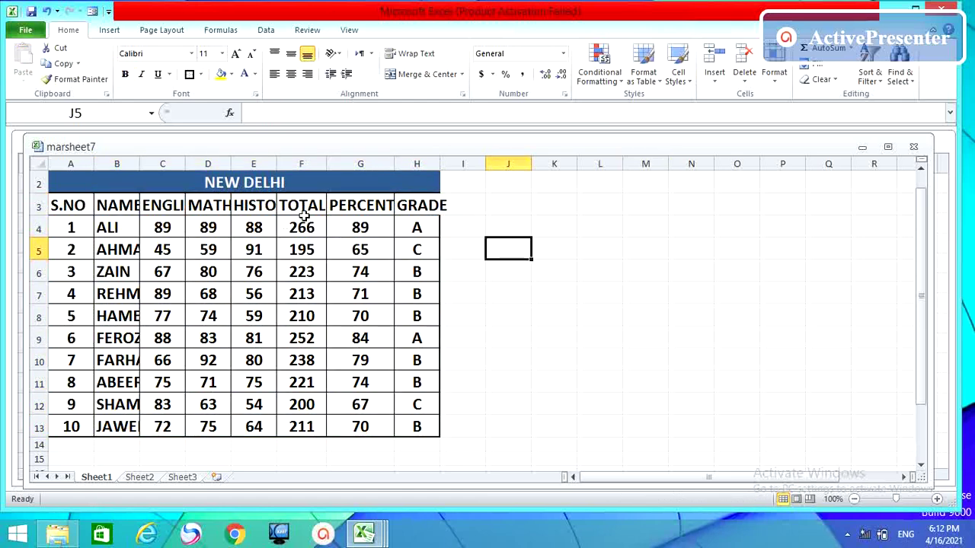
Copy the TOTAL column cells F4:F13, paste them normally at L3, and delete the pasted cells
{"action": "left_click_drag", "start_coordinate": [302, 226], "coordinate": [294, 427]}
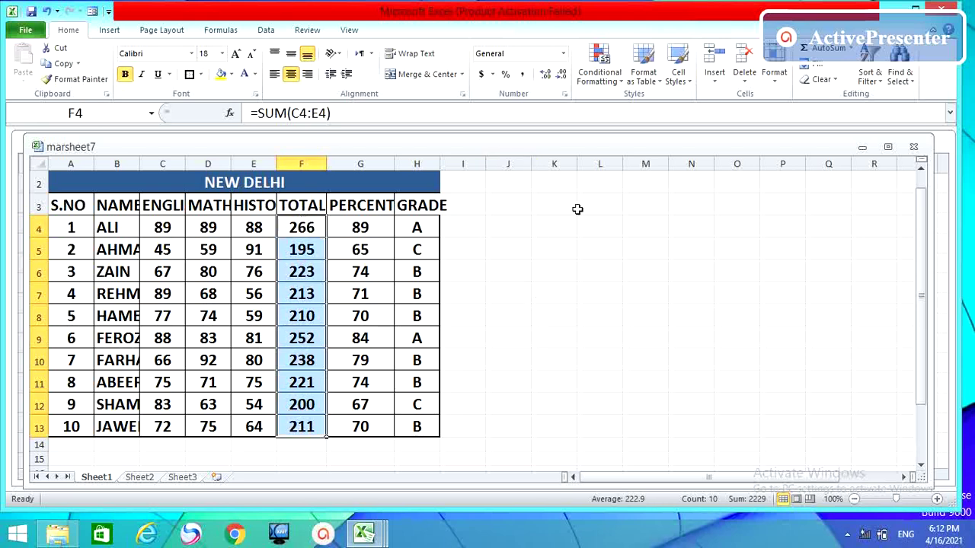
{"action": "key", "text": "ctrl+c"}
{"action": "left_click", "coordinate": [591, 206]}
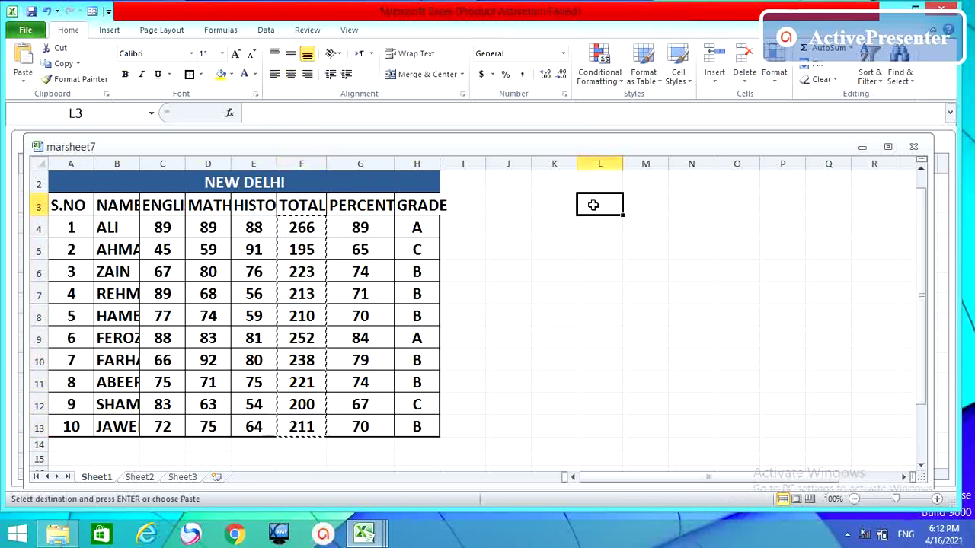
{"action": "key", "text": "Return"}
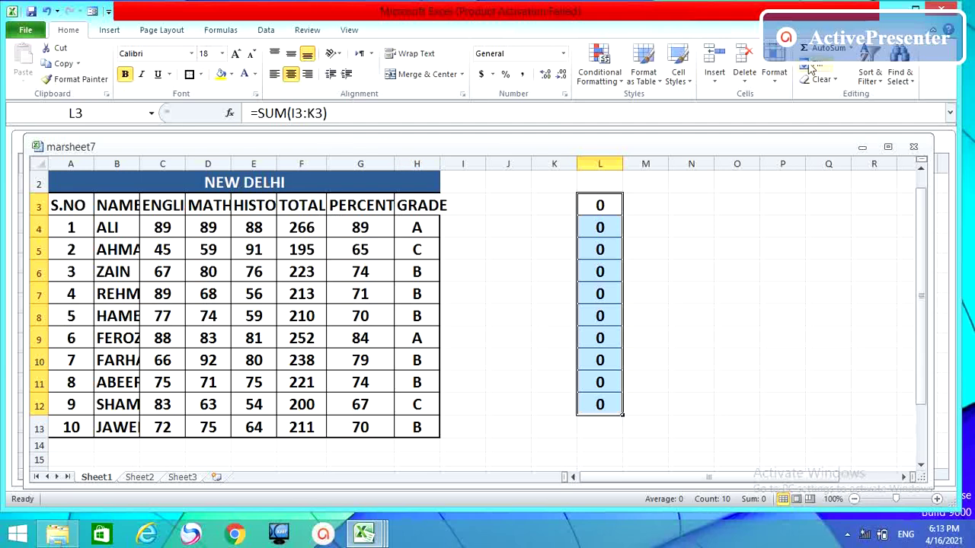
{"action": "left_click", "coordinate": [745, 53]}
Copy the TOTAL cells F4:F13 to K3 using Paste Special with Values, and delete the pasted cells
{"action": "left_click_drag", "start_coordinate": [297, 227], "coordinate": [292, 420]}
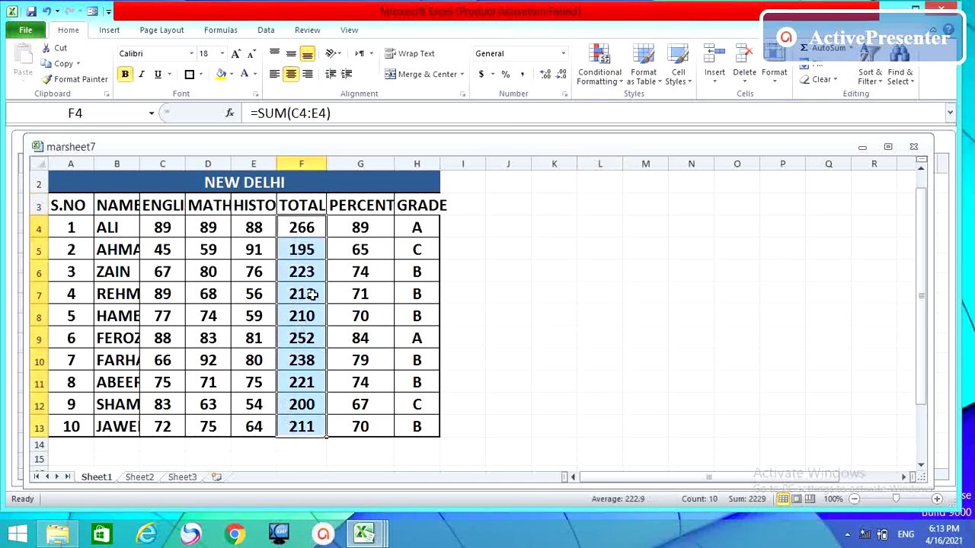
{"action": "key", "text": "ctrl+c"}
{"action": "left_click", "coordinate": [546, 212]}
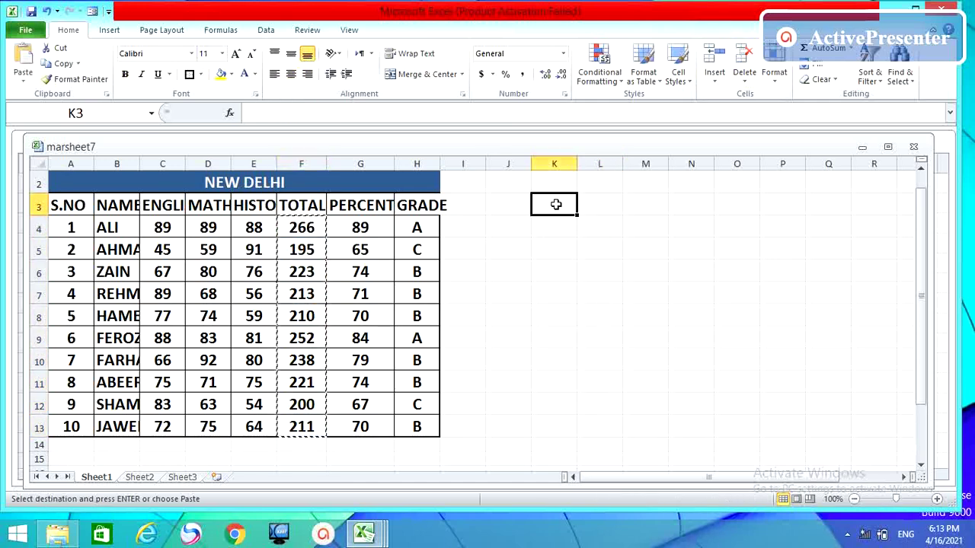
{"action": "right_click", "coordinate": [556, 206]}
{"action": "mouse_move", "coordinate": [693, 280]}
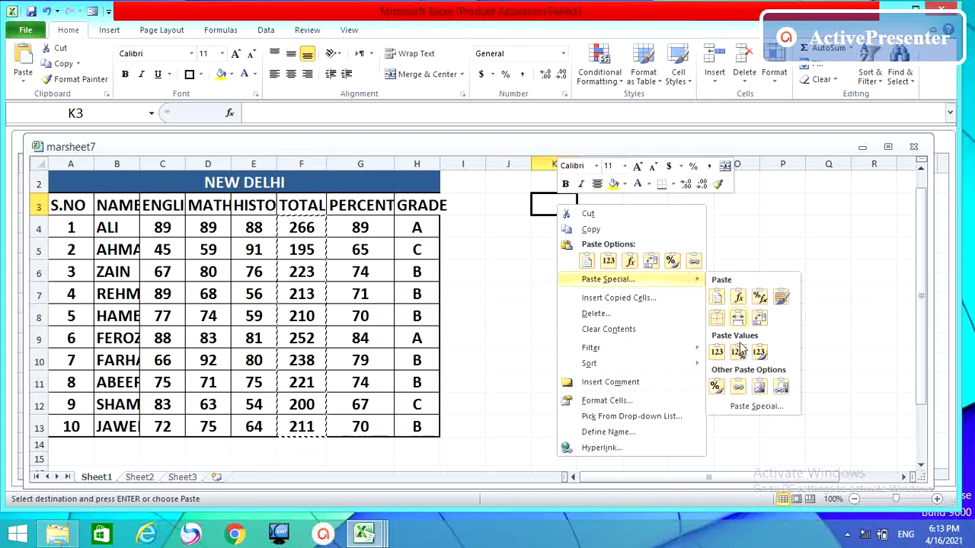
{"action": "left_click", "coordinate": [745, 408]}
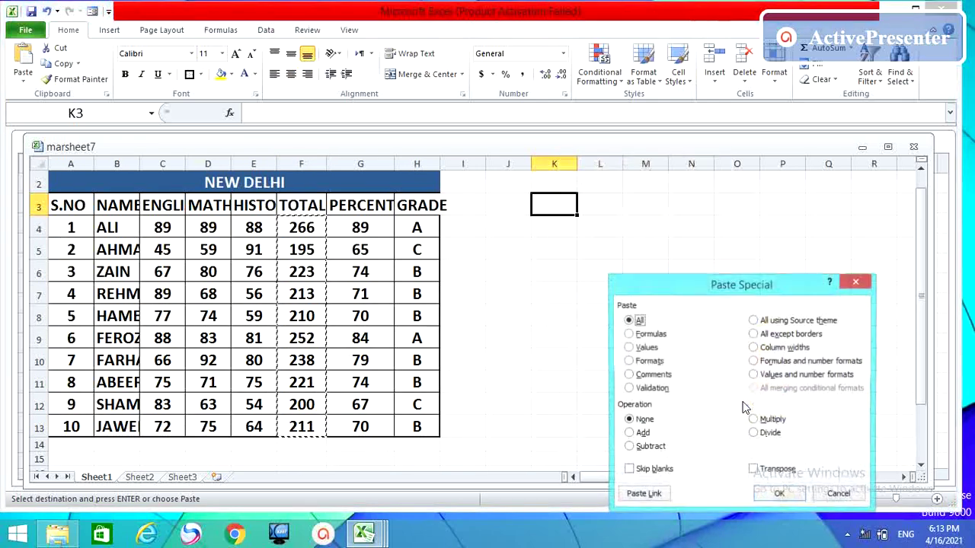
{"action": "left_click", "coordinate": [629, 348]}
{"action": "left_click", "coordinate": [774, 494]}
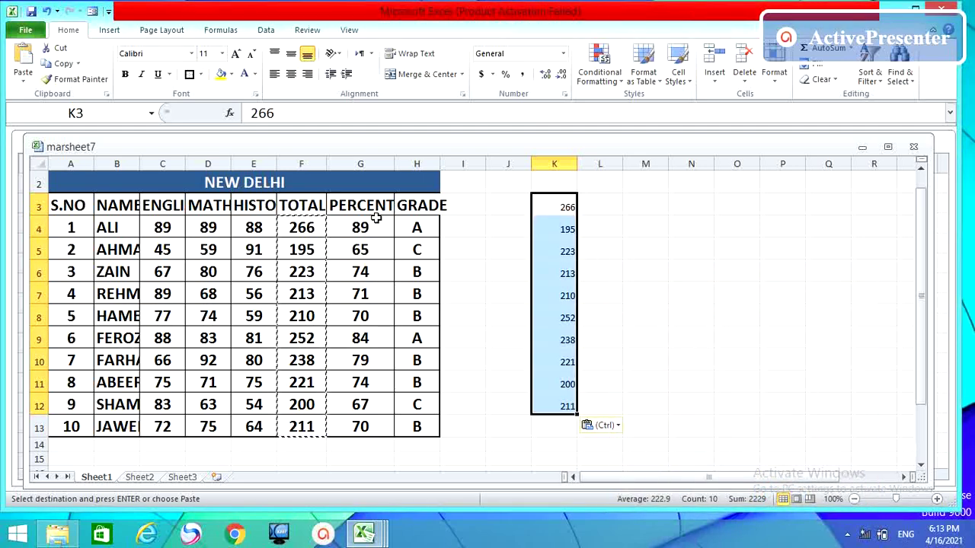
{"action": "left_click", "coordinate": [744, 60]}
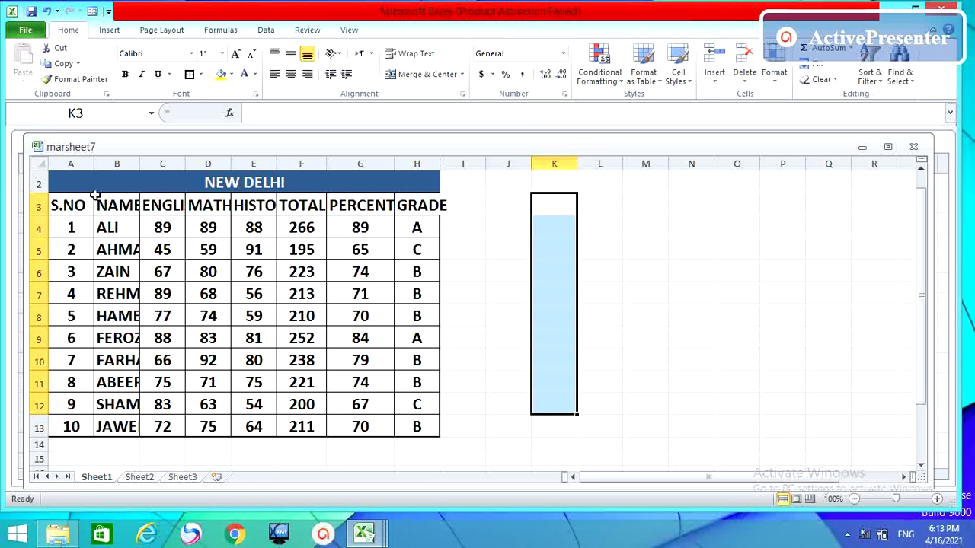
Copy the NEW DELHI table A2:H13 to K3 using Paste Special with Formats, and delete the pasted cells
{"action": "left_click", "coordinate": [71, 183]}
{"action": "left_click_drag", "start_coordinate": [71, 184], "coordinate": [217, 419]}
{"action": "key", "text": "ctrl+c"}
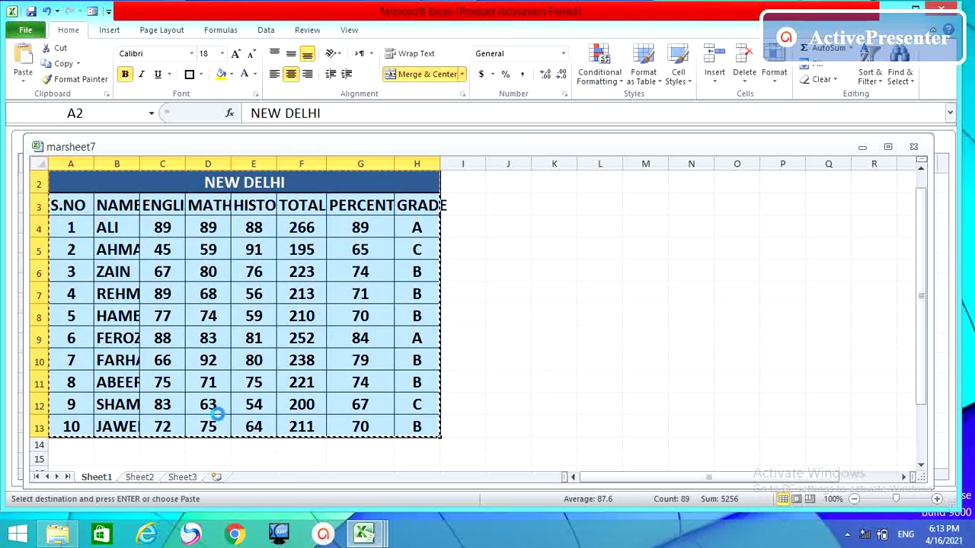
{"action": "left_click", "coordinate": [558, 204]}
{"action": "right_click", "coordinate": [559, 204]}
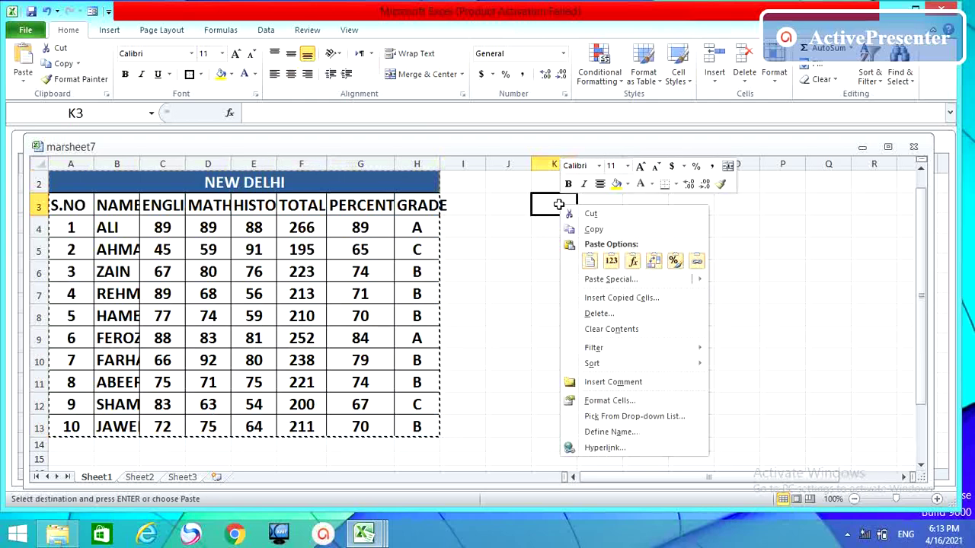
{"action": "mouse_move", "coordinate": [581, 284]}
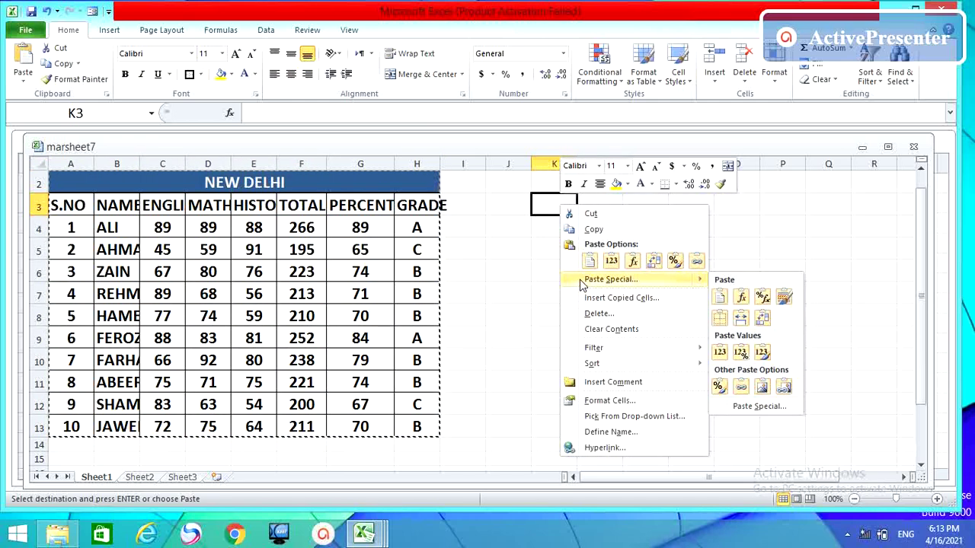
{"action": "left_click", "coordinate": [756, 406]}
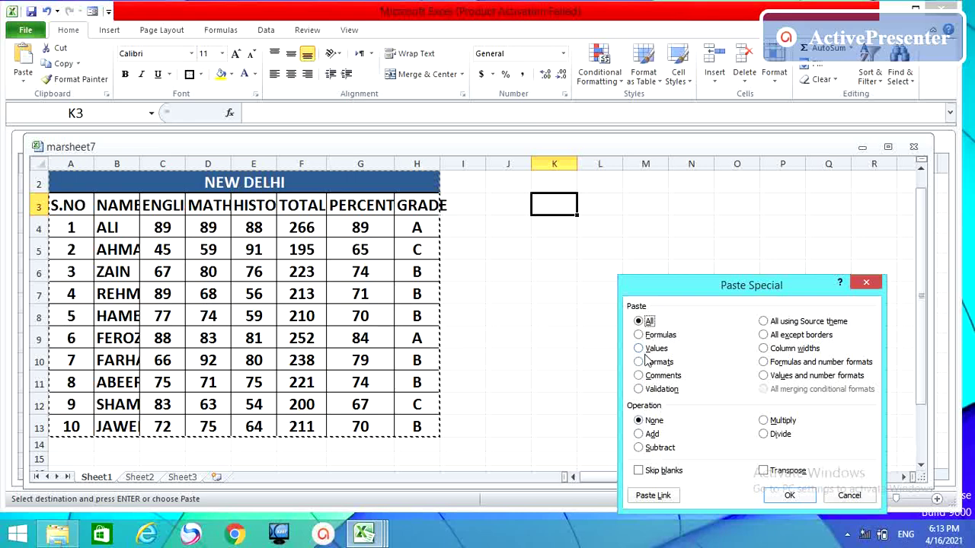
{"action": "left_click", "coordinate": [638, 362]}
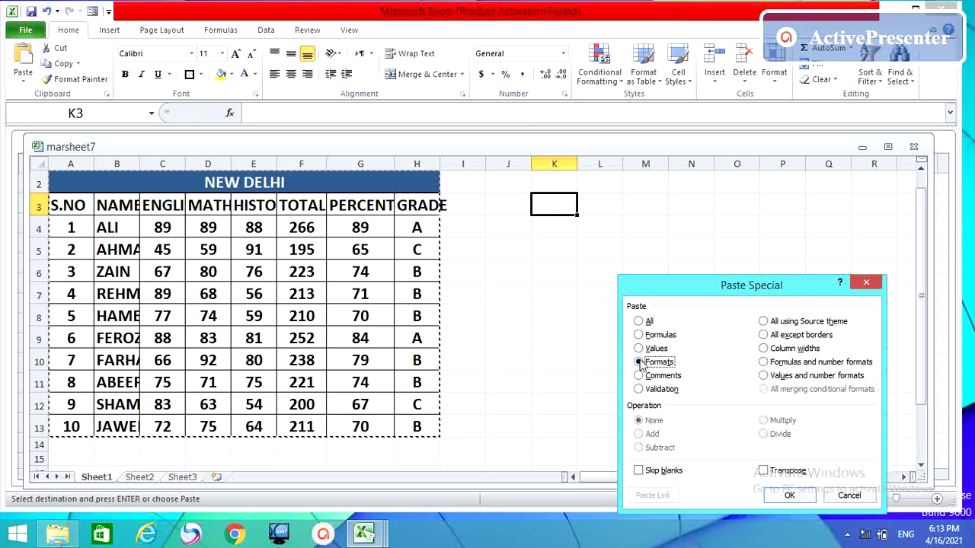
{"action": "left_click", "coordinate": [788, 495]}
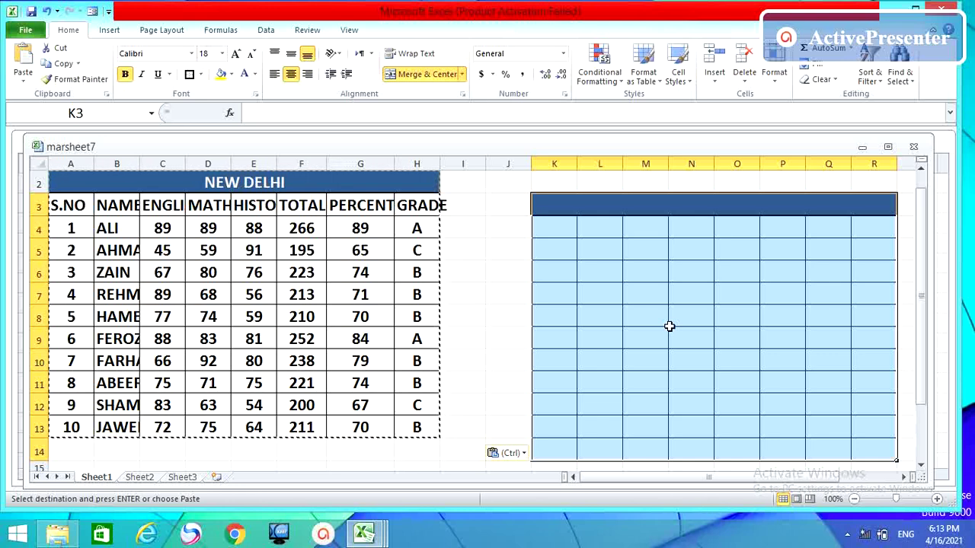
{"action": "left_click", "coordinate": [745, 61]}
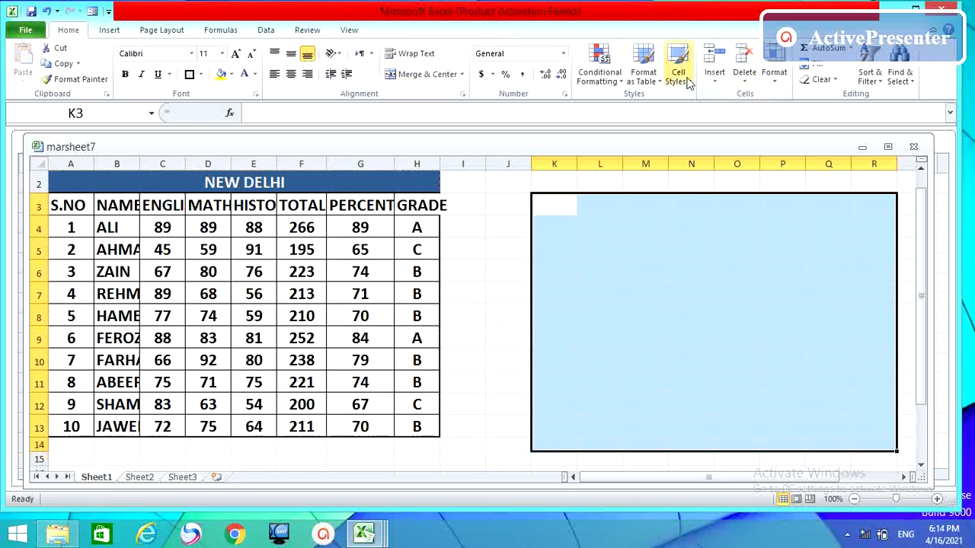
Insert a comment on cell B4 reading "He is very hardworking person"
{"action": "left_click", "coordinate": [114, 230]}
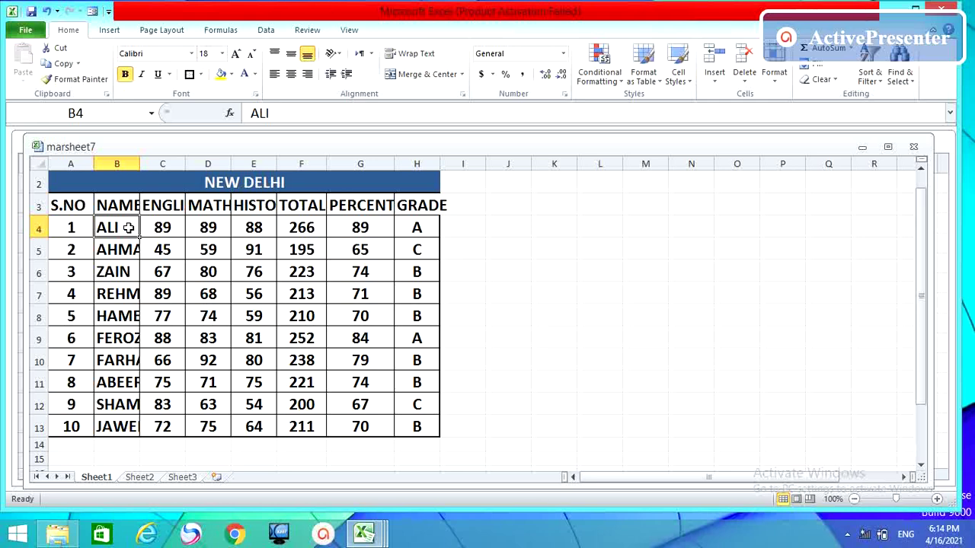
{"action": "right_click", "coordinate": [129, 228]}
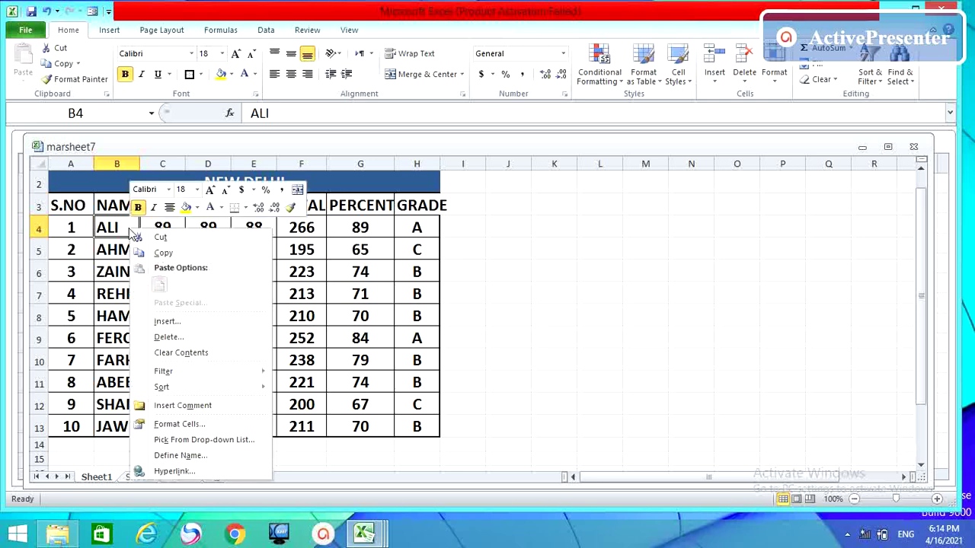
{"action": "left_click", "coordinate": [168, 406]}
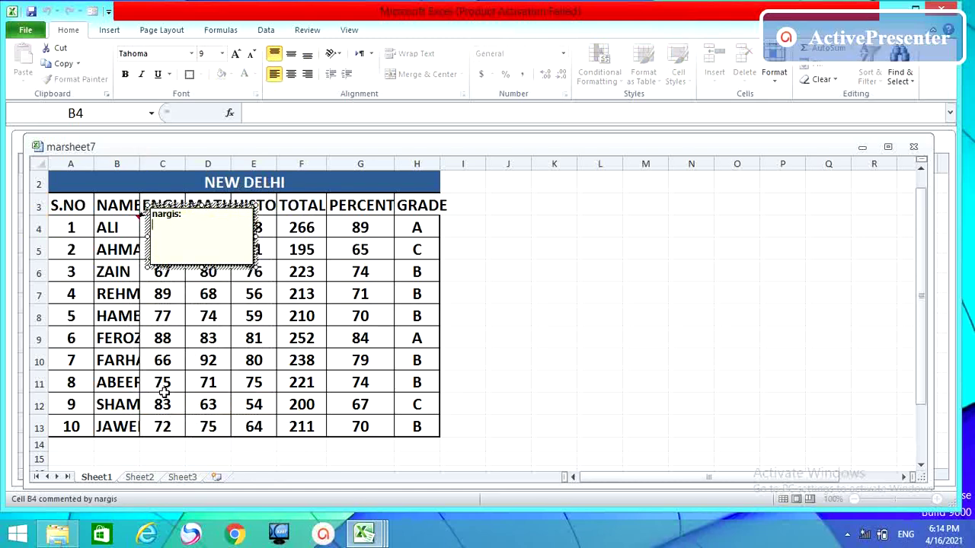
{"action": "type", "text": "He is very hardworking person"}
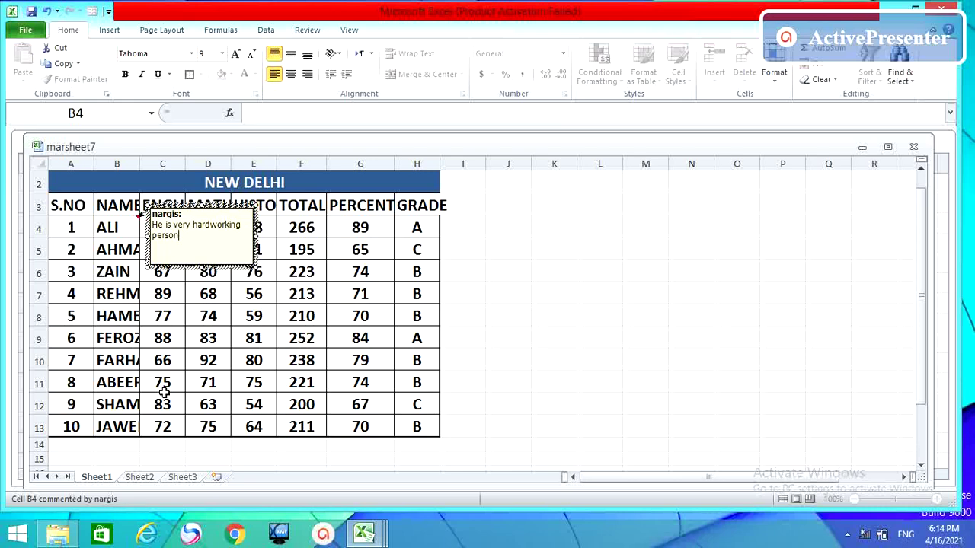
{"action": "left_click", "coordinate": [523, 294]}
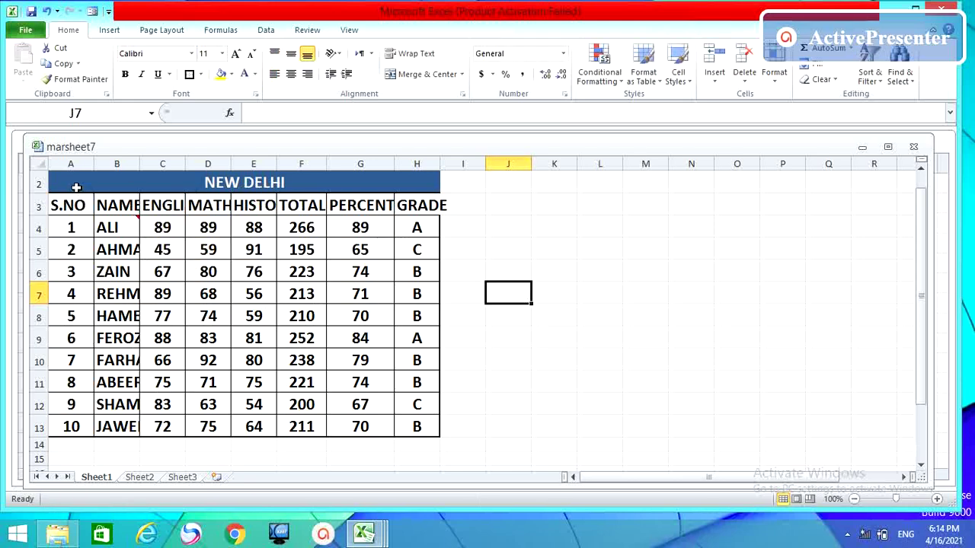
Copy the NEW DELHI table A2:H13 to J3 using Paste Special with Comments, and delete the commented cell K5
{"action": "left_click_drag", "start_coordinate": [69, 177], "coordinate": [174, 424]}
{"action": "key", "text": "ctrl+c"}
{"action": "left_click", "coordinate": [504, 202]}
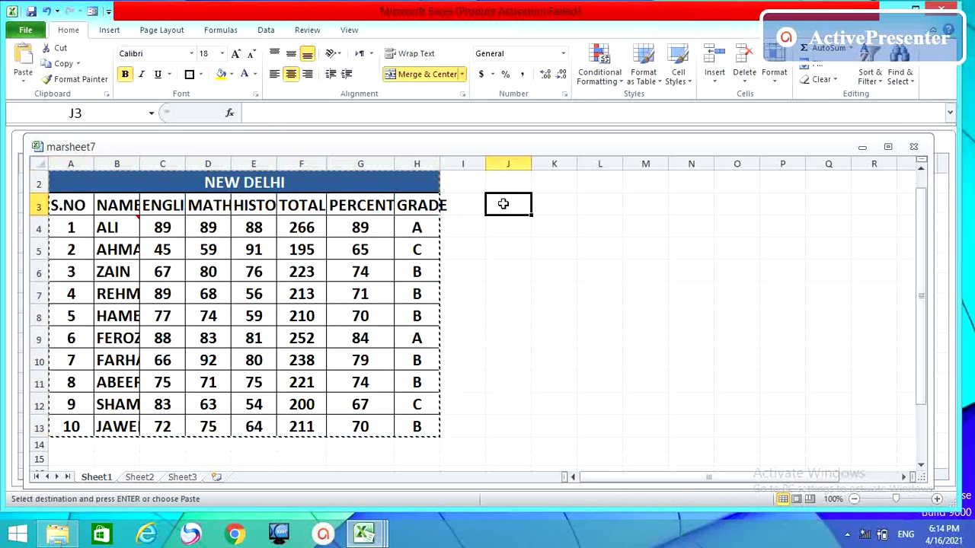
{"action": "right_click", "coordinate": [503, 204]}
{"action": "mouse_move", "coordinate": [594, 279]}
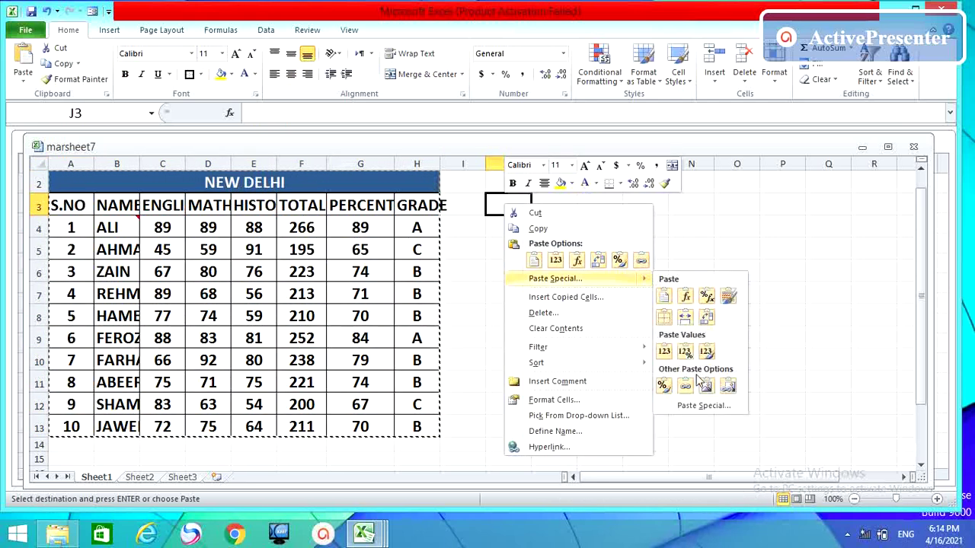
{"action": "left_click", "coordinate": [693, 411]}
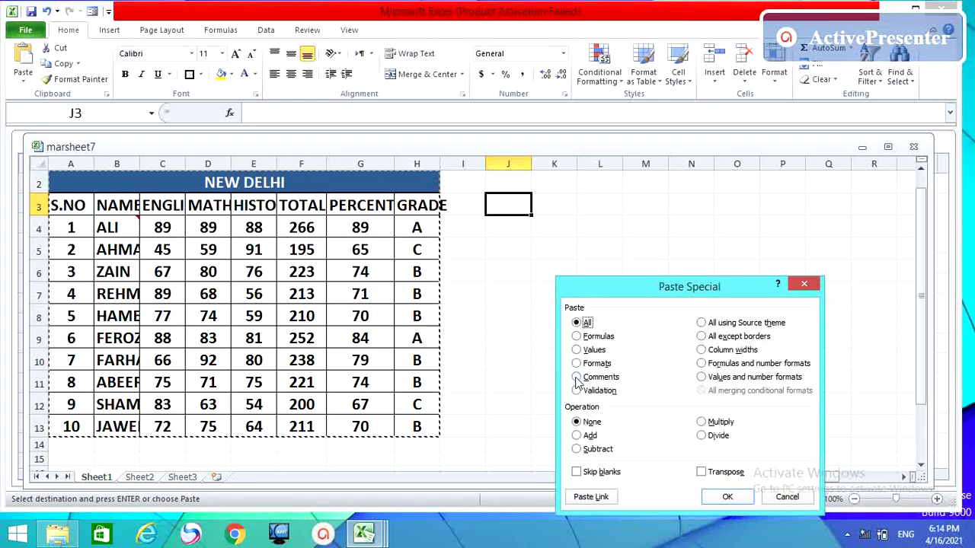
{"action": "left_click", "coordinate": [577, 379]}
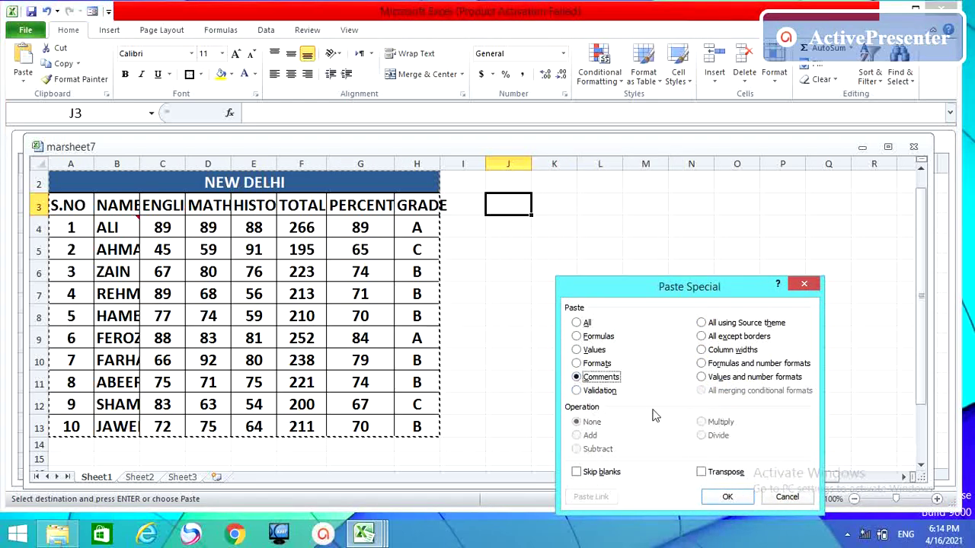
{"action": "left_click", "coordinate": [727, 498]}
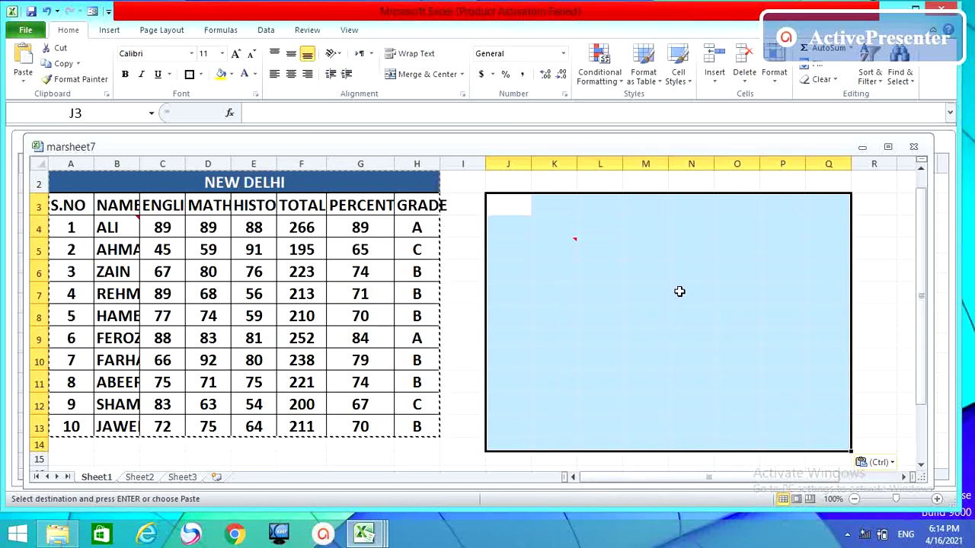
{"action": "mouse_move", "coordinate": [549, 246]}
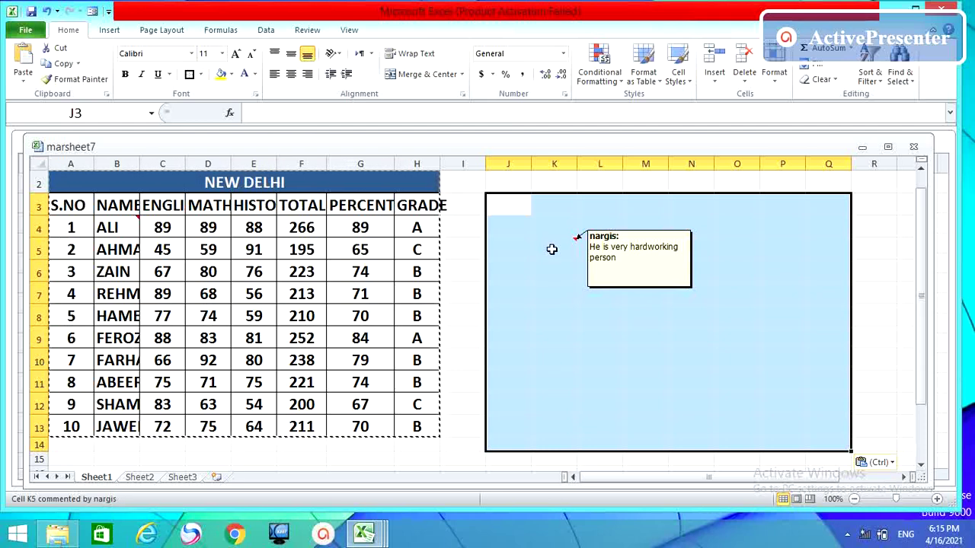
{"action": "left_click", "coordinate": [552, 249]}
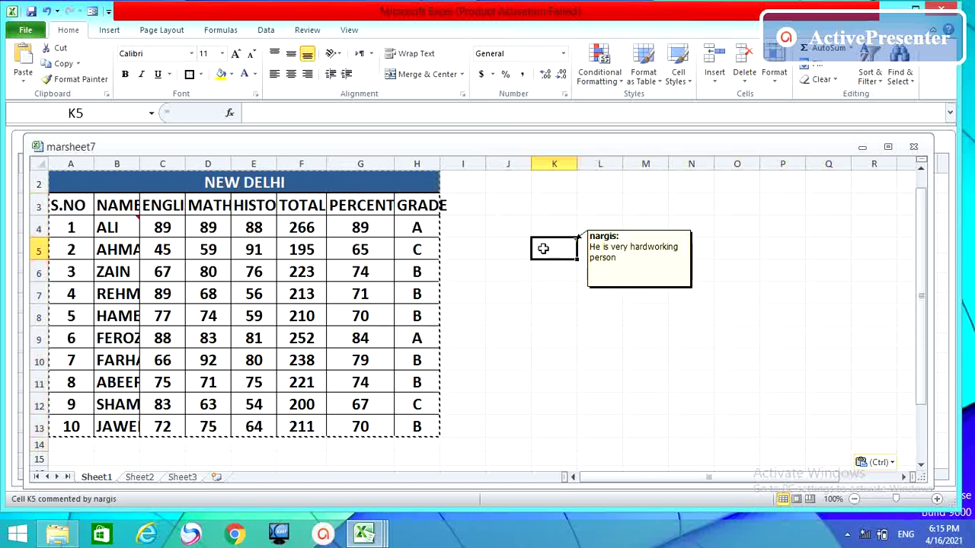
{"action": "key", "text": "Escape"}
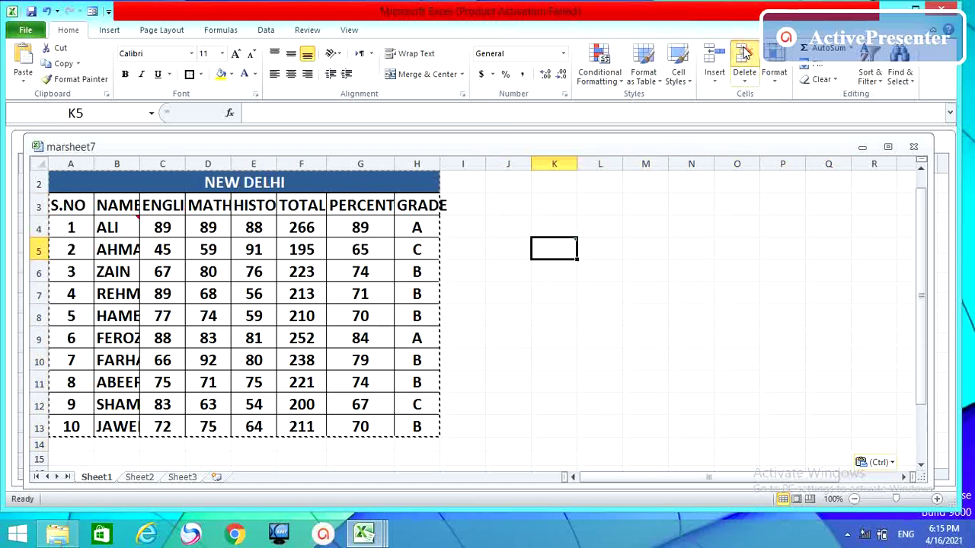
Delete the comment from cell B4 in the NAME column
{"action": "left_click", "coordinate": [124, 227]}
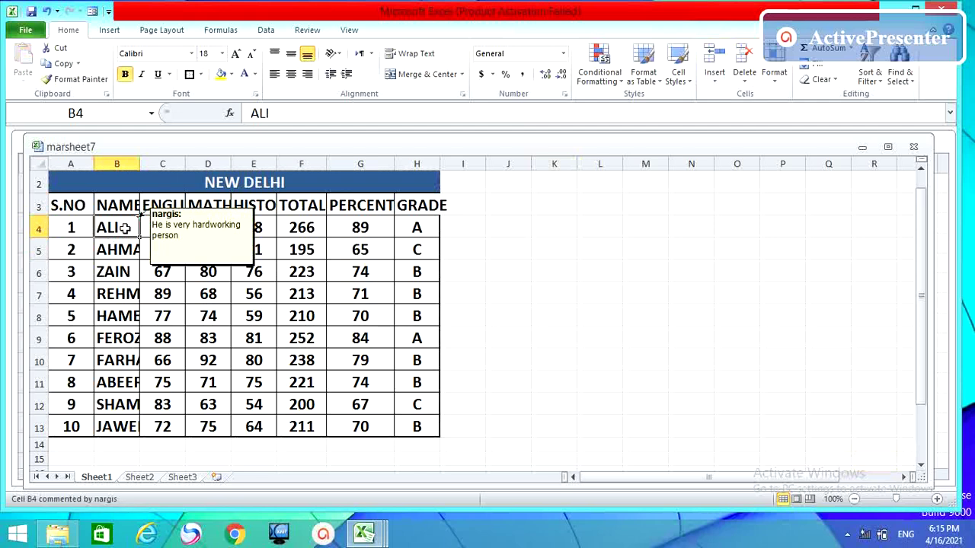
{"action": "right_click", "coordinate": [124, 228]}
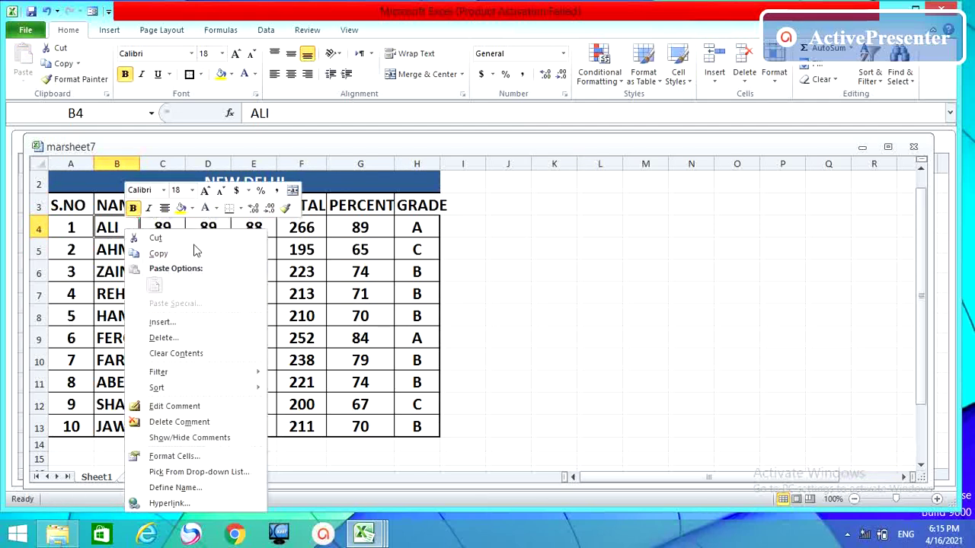
{"action": "left_click", "coordinate": [163, 422]}
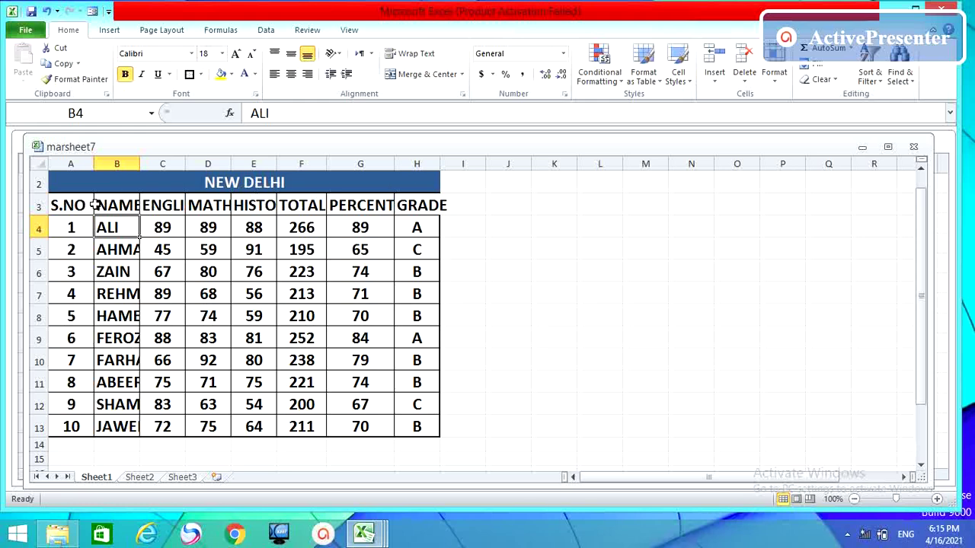
Define a data validation rule for the NEW DELHI table A2:H13 that allows whole numbers between 40 and 700
{"action": "left_click", "coordinate": [88, 176]}
{"action": "left_click_drag", "start_coordinate": [89, 176], "coordinate": [203, 417]}
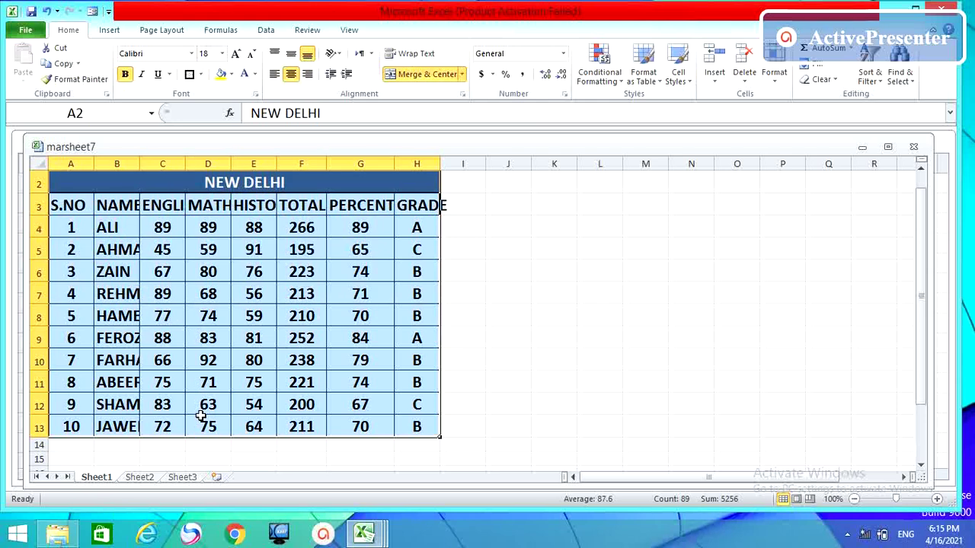
{"action": "key", "text": "ctrl+c"}
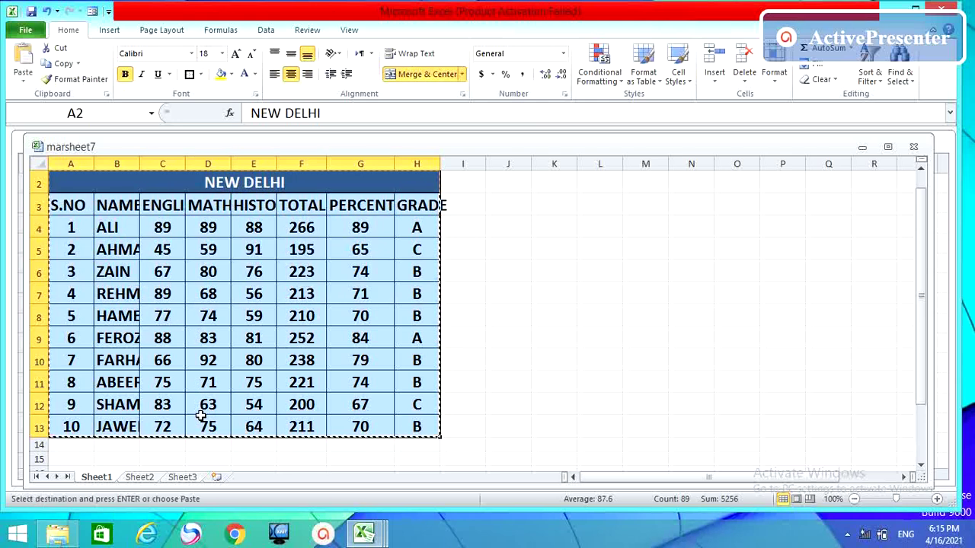
{"action": "left_click", "coordinate": [266, 30]}
{"action": "left_click", "coordinate": [568, 79]}
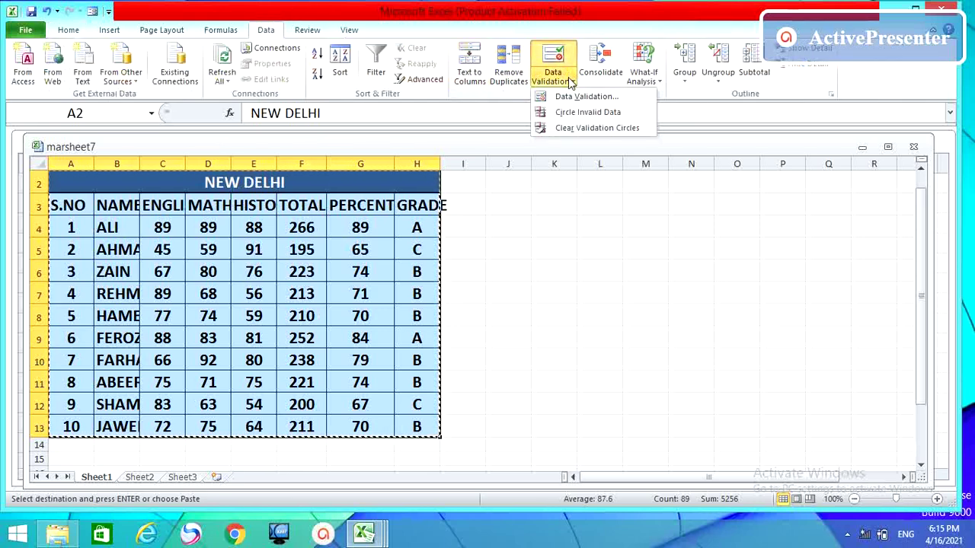
{"action": "left_click", "coordinate": [575, 96]}
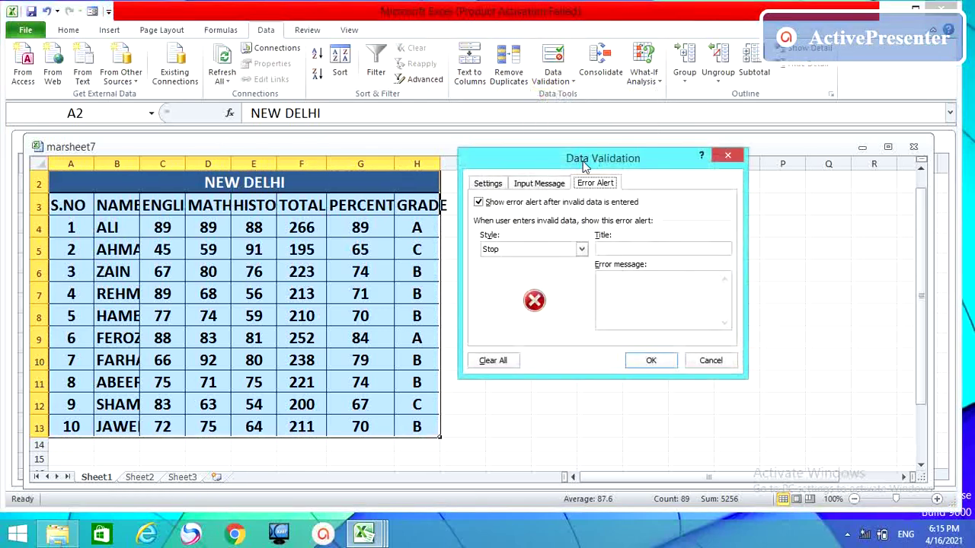
{"action": "left_click", "coordinate": [487, 185]}
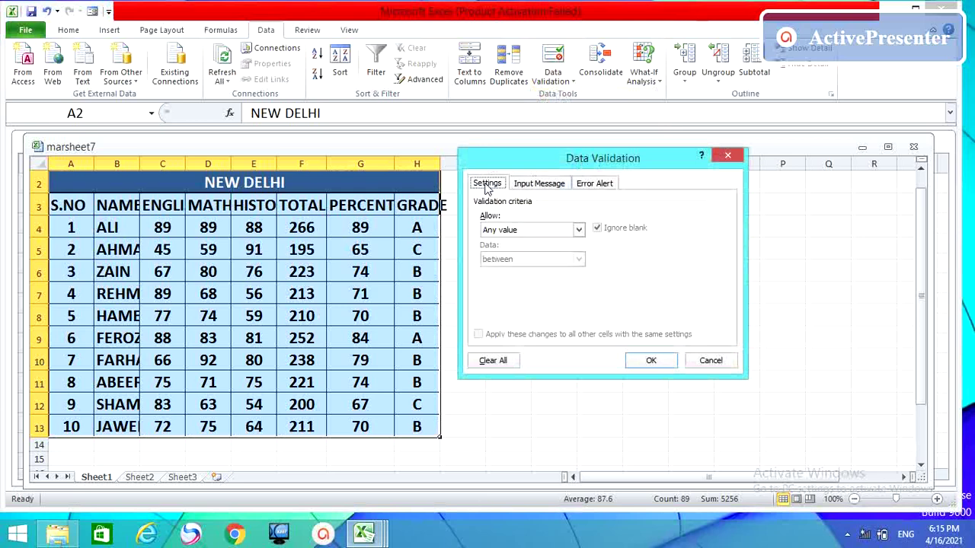
{"action": "left_click", "coordinate": [578, 230]}
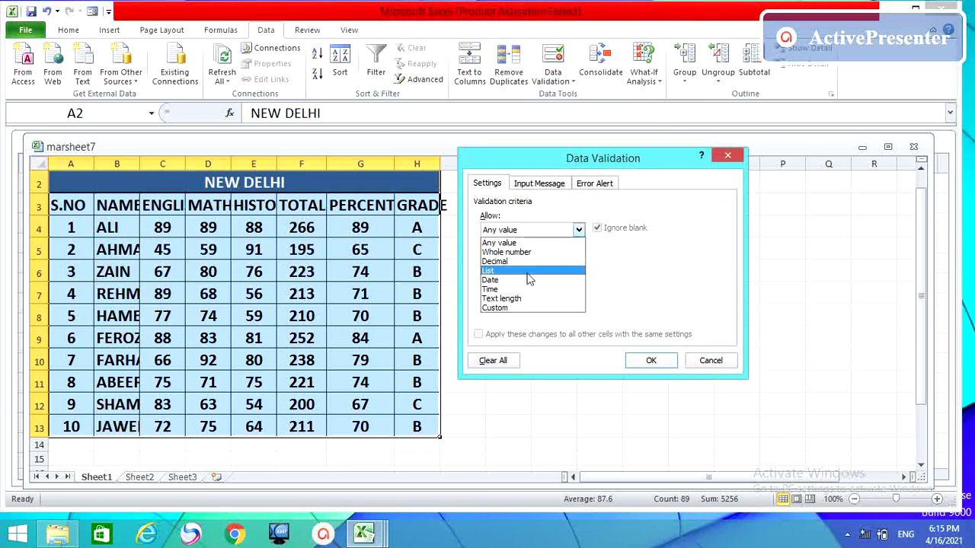
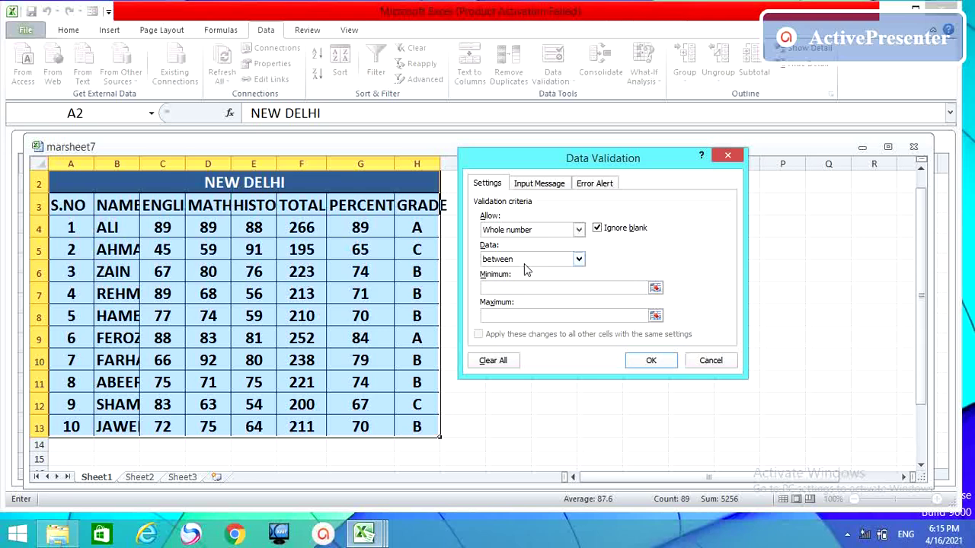
{"action": "type", "text": "40"}
{"action": "left_click", "coordinate": [487, 314]}
{"action": "type", "text": "700"}
Give the validation a Stop error alert titled "Wrong" and apply the rule to the table
{"action": "left_click", "coordinate": [589, 184]}
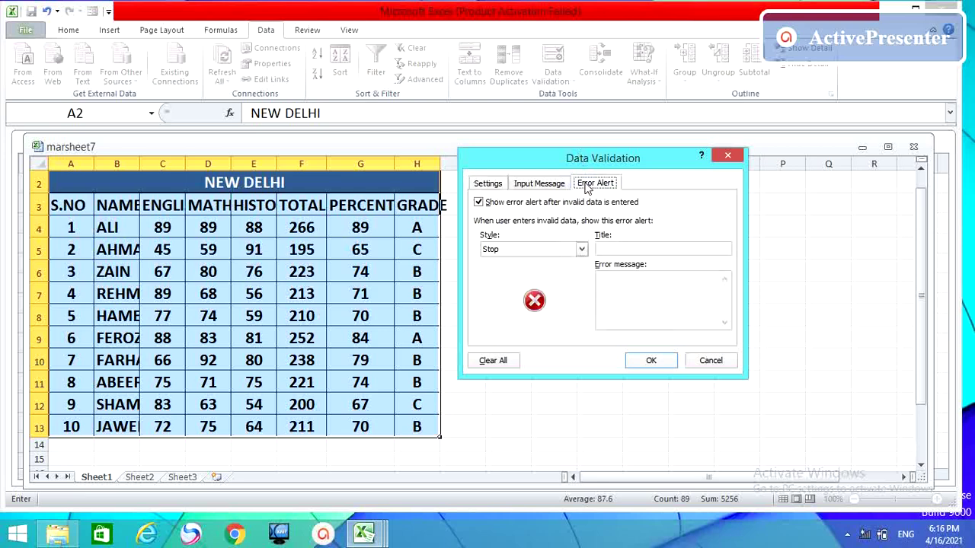
{"action": "left_click", "coordinate": [620, 248]}
{"action": "left_click", "coordinate": [649, 360]}
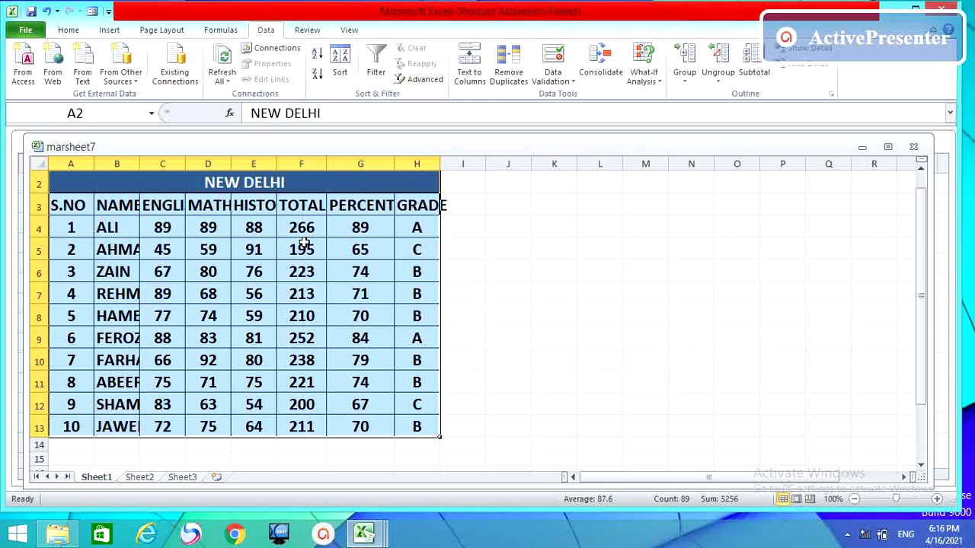
Test the validation rule by trying to enter 20 in history mark cell E4, and dismiss the alert
{"action": "left_click", "coordinate": [253, 231]}
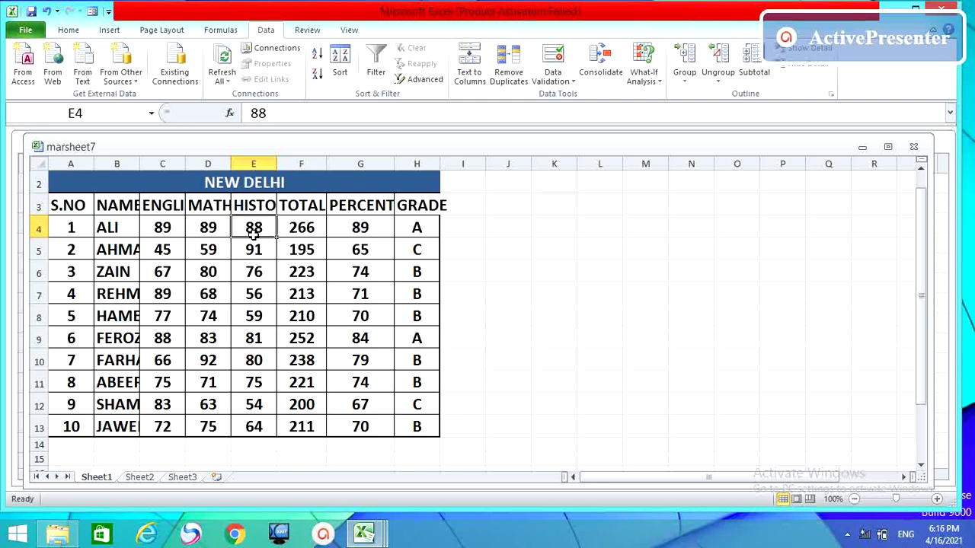
{"action": "type", "text": "20"}
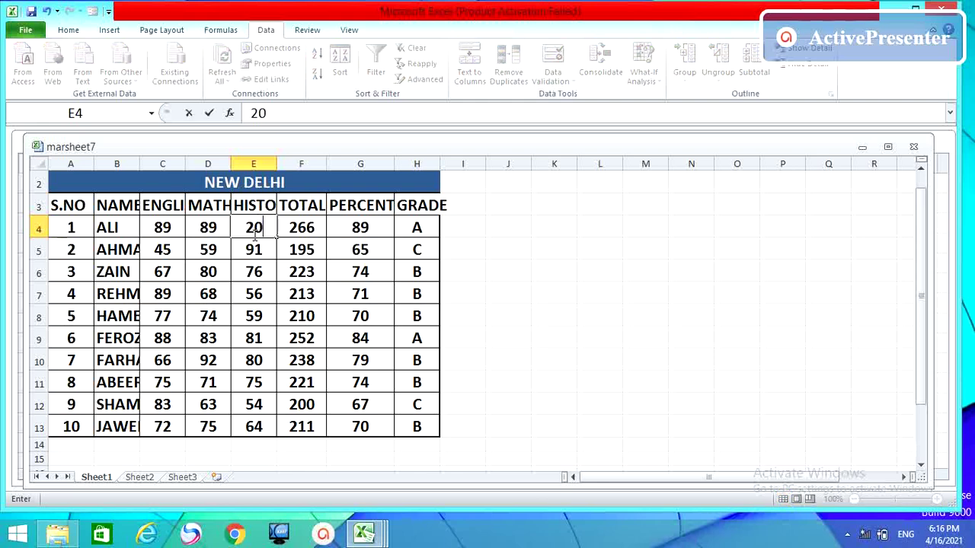
{"action": "key", "text": "Return"}
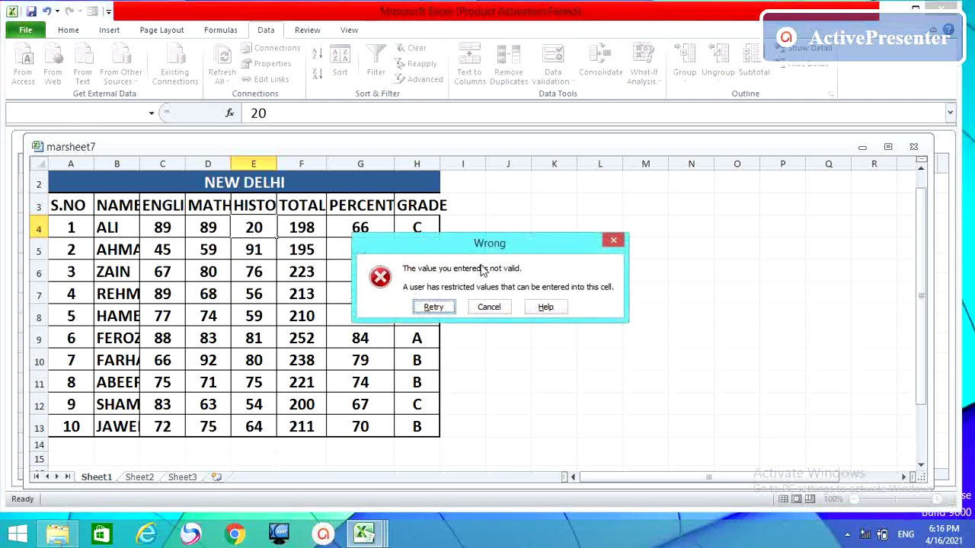
{"action": "left_click", "coordinate": [613, 242]}
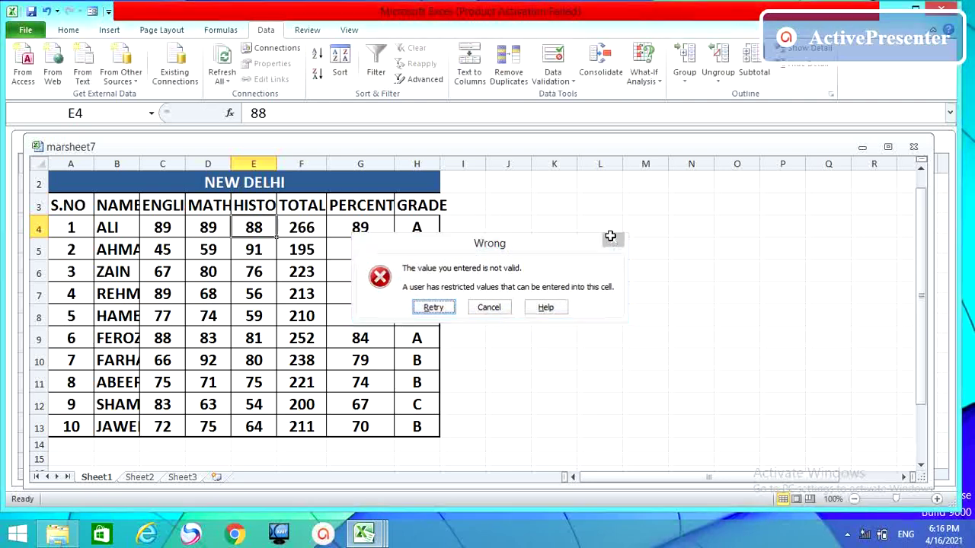
Test the rule's upper limit by trying to enter 900 in total cell F4, and dismiss the alert
{"action": "left_click", "coordinate": [303, 232]}
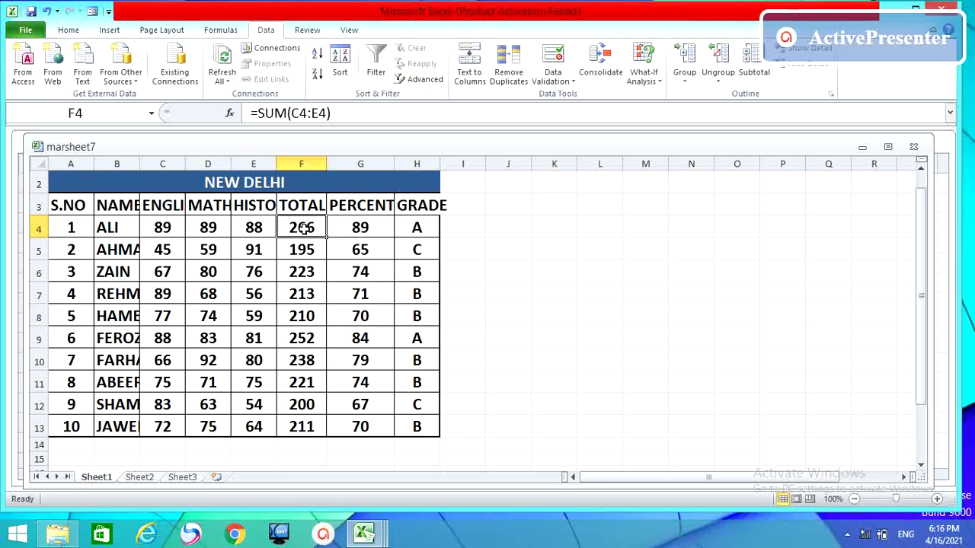
{"action": "type", "text": "900"}
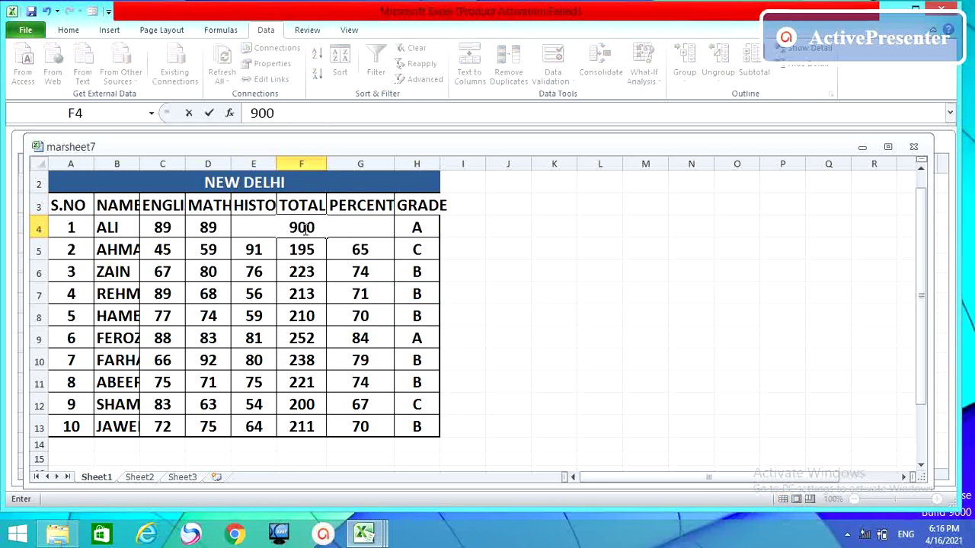
{"action": "key", "text": "Return"}
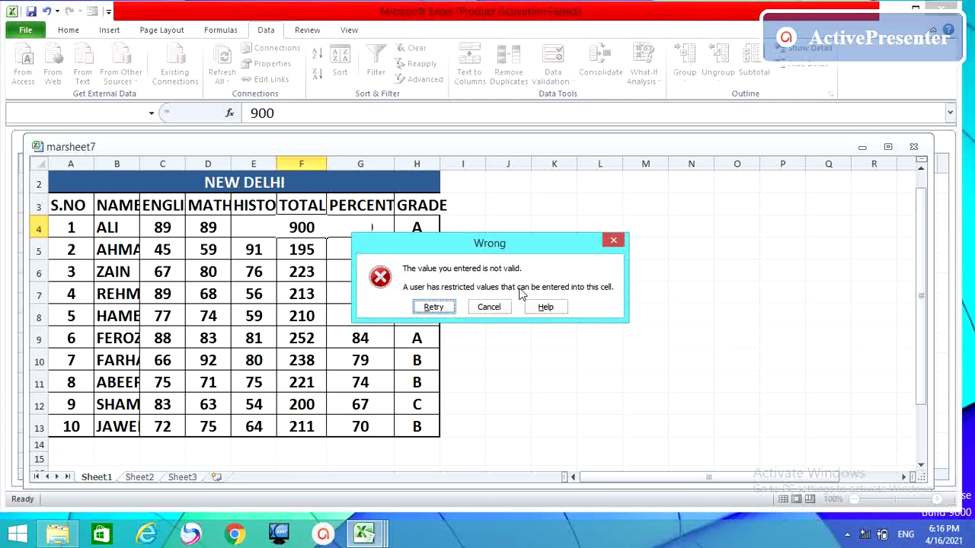
{"action": "left_click", "coordinate": [614, 242]}
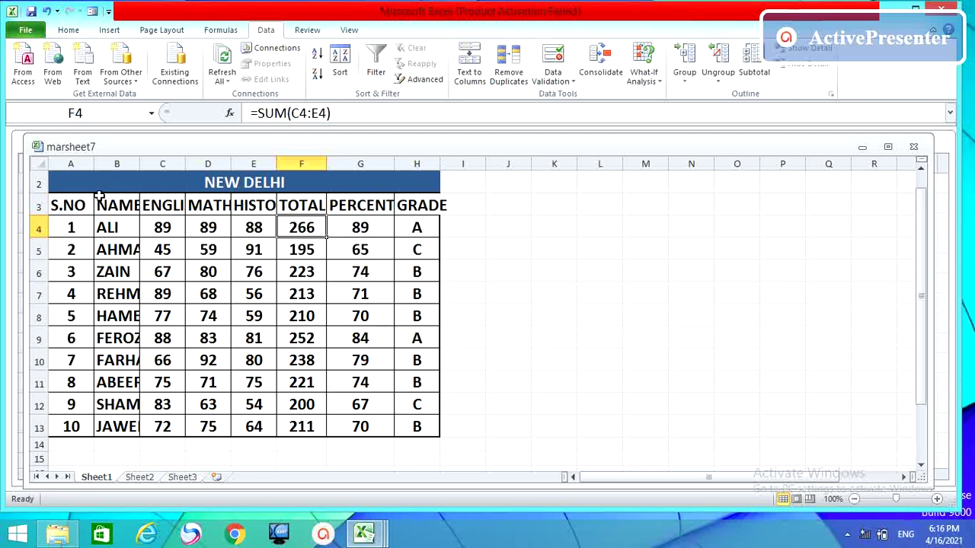
Copy the mark table A3:H13 without its title row and paste it at K4 using Paste Special with All
{"action": "left_click_drag", "start_coordinate": [83, 200], "coordinate": [413, 425]}
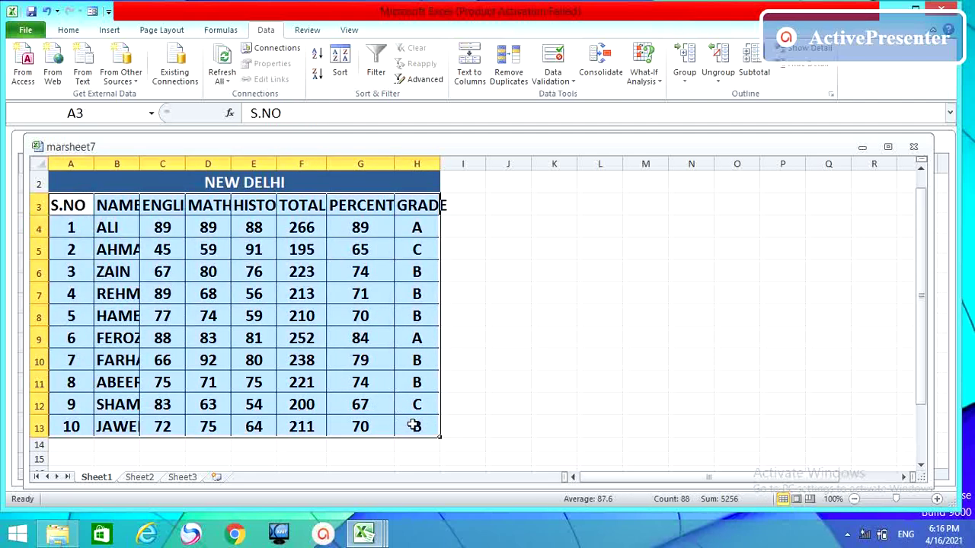
{"action": "key", "text": "ctrl+c"}
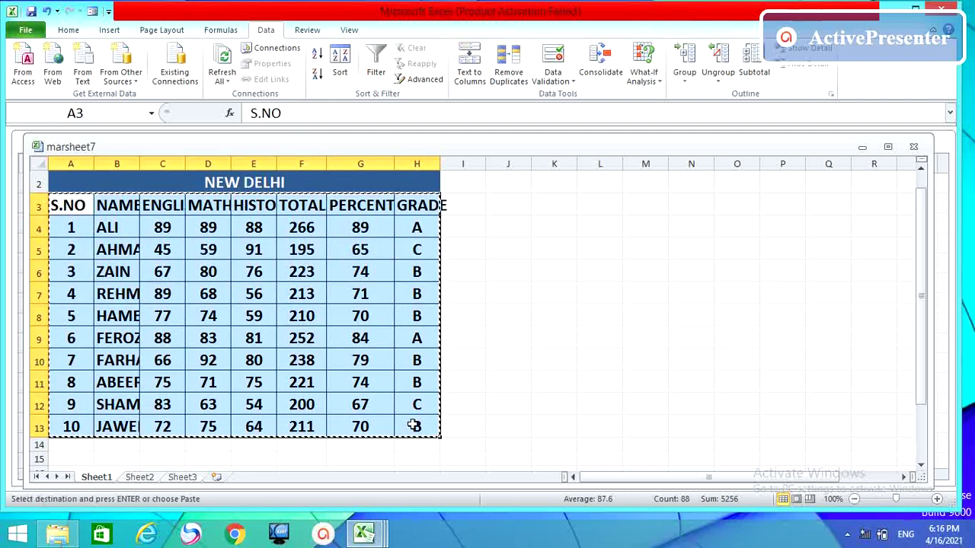
{"action": "left_click", "coordinate": [562, 221]}
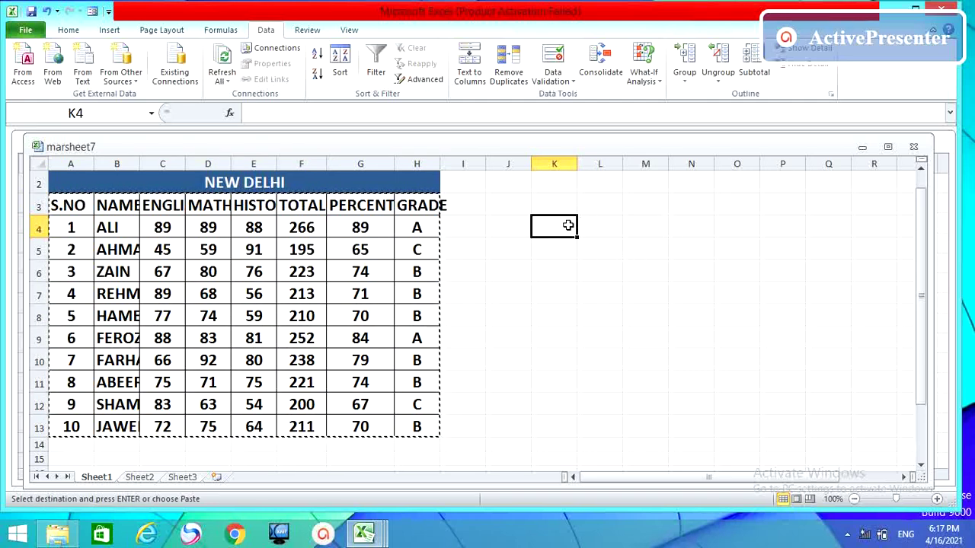
{"action": "right_click", "coordinate": [570, 226]}
{"action": "mouse_move", "coordinate": [609, 299]}
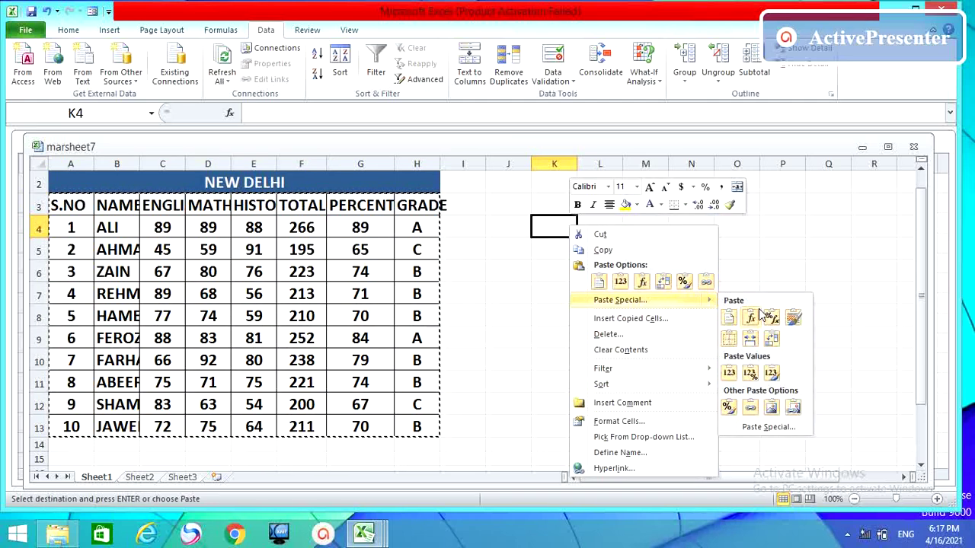
{"action": "left_click", "coordinate": [729, 372]}
{"action": "left_click", "coordinate": [757, 427]}
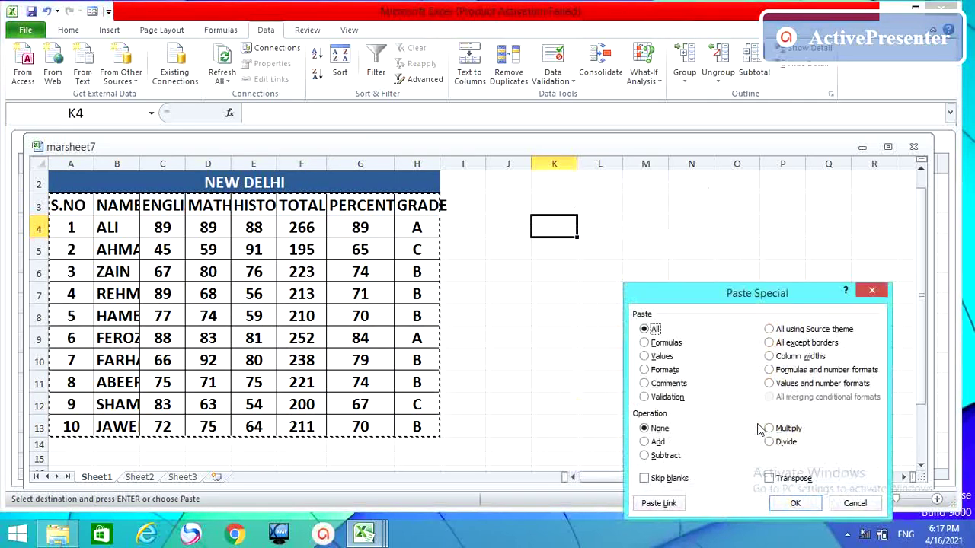
{"action": "left_click_drag", "start_coordinate": [719, 299], "coordinate": [699, 216]}
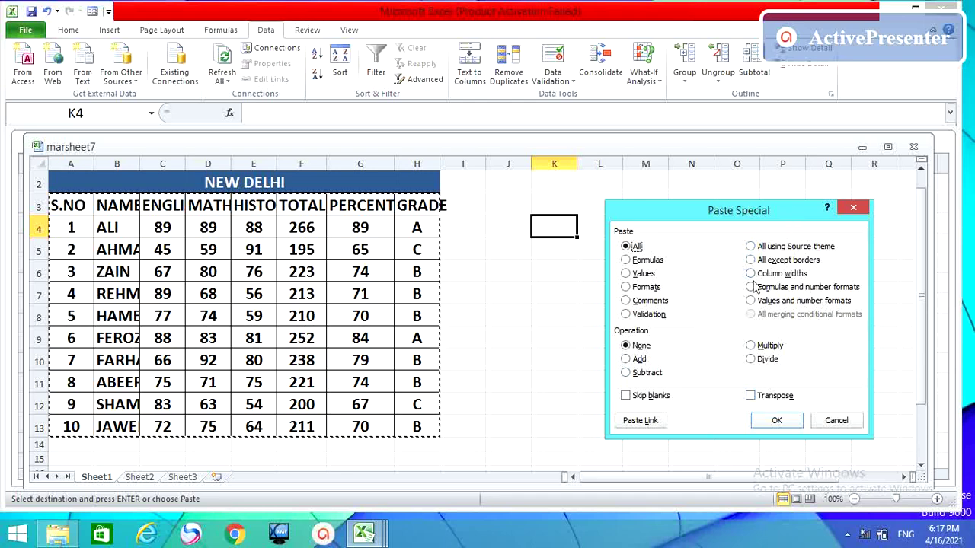
{"action": "left_click", "coordinate": [776, 422]}
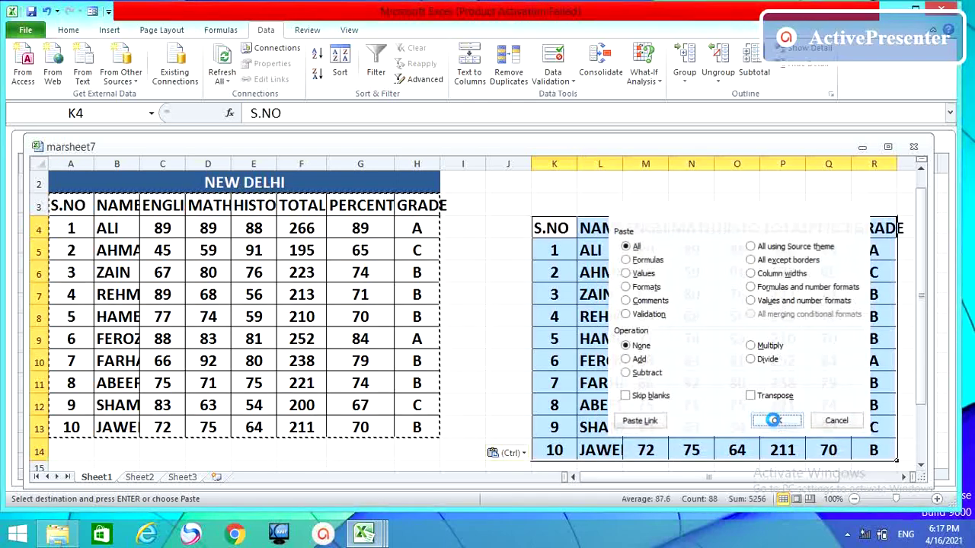